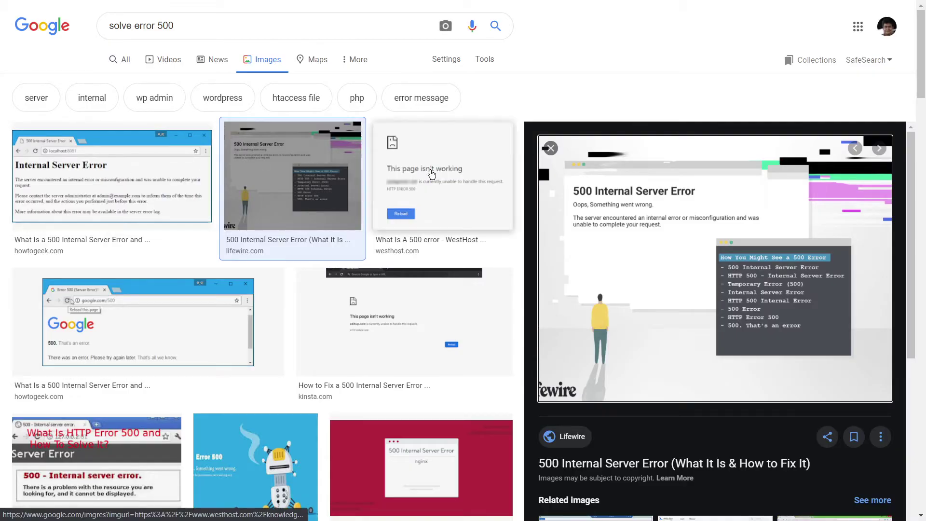
Step: Preview the WestHost 500 error image result, and review the list of Microsoft IIS 500 error codes in the IONOS article
{"action": "left_click", "coordinate": [432, 175]}
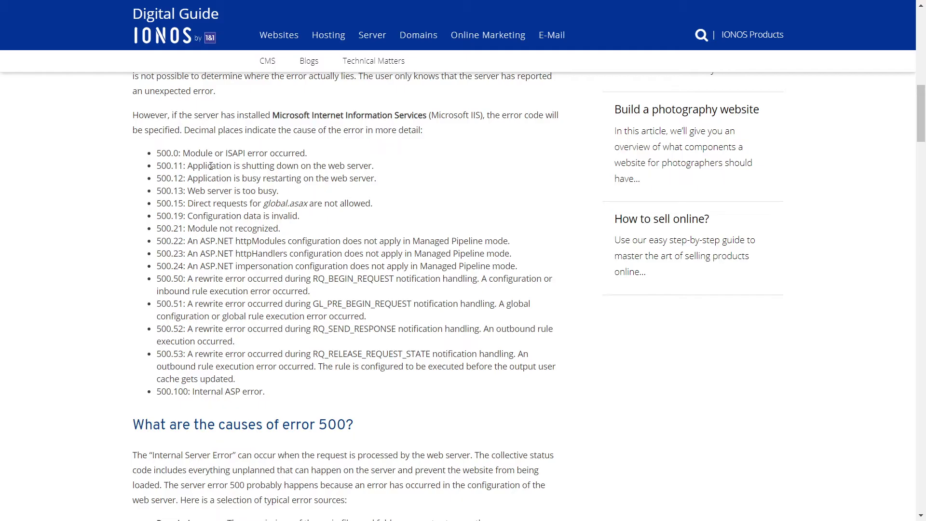
{"action": "left_click_drag", "start_coordinate": [157, 151], "coordinate": [282, 393]}
{"action": "left_click", "coordinate": [285, 394]}
{"action": "left_click_drag", "start_coordinate": [281, 115], "coordinate": [476, 115]}
{"action": "left_click", "coordinate": [469, 168]}
{"action": "left_click_drag", "start_coordinate": [156, 153], "coordinate": [299, 384]}
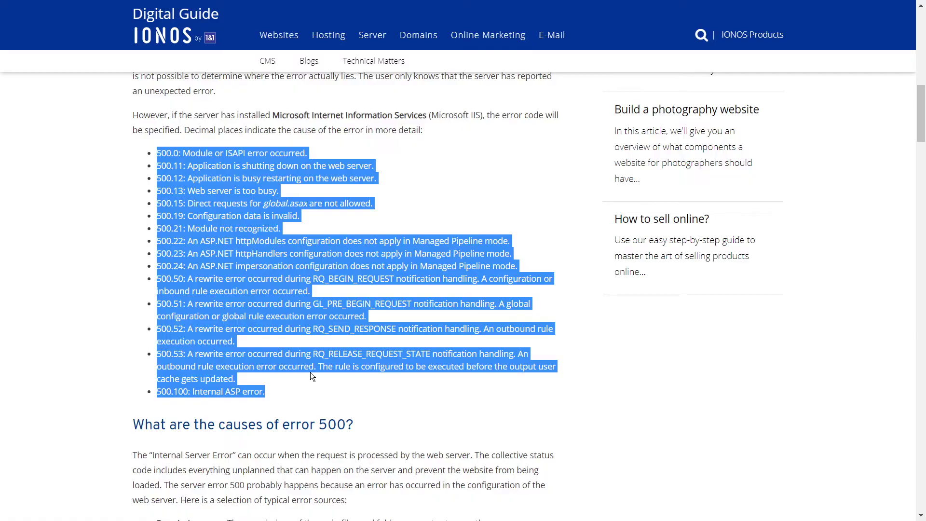
{"action": "left_click", "coordinate": [309, 401]}
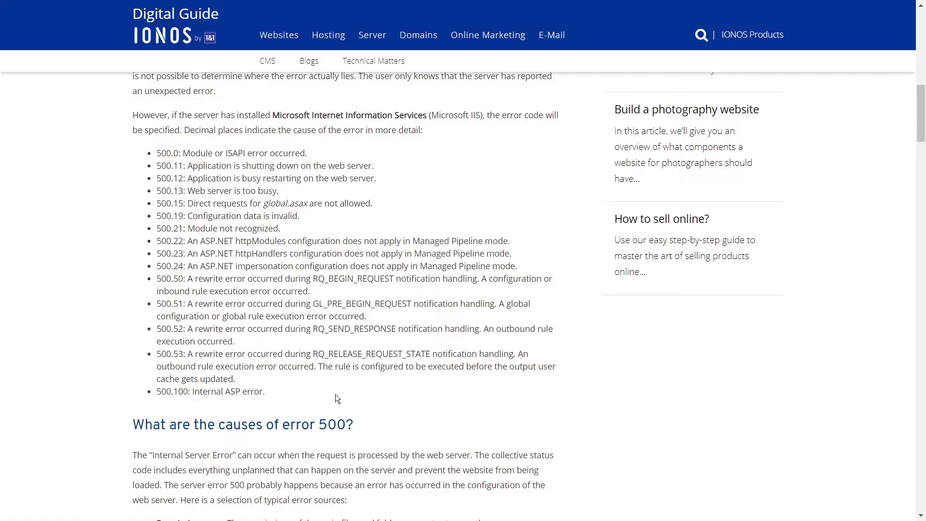
Step: Look over the UpdraftPlus WordPress Backup Plugin page on WordPress.org
{"action": "key", "text": "ctrl+Tab"}
{"action": "key", "text": "ctrl+Tab"}
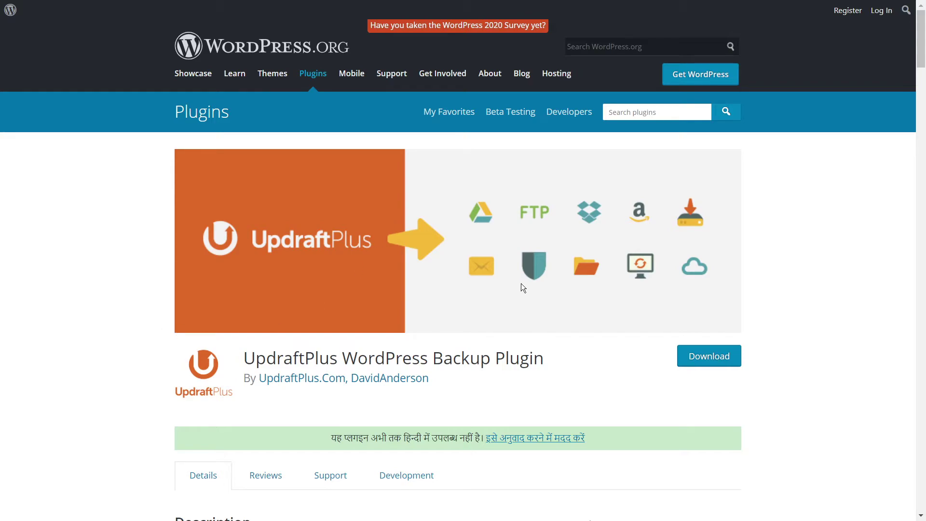
{"action": "scroll", "coordinate": [450, 250], "scroll_direction": "down", "scroll_amount": 2}
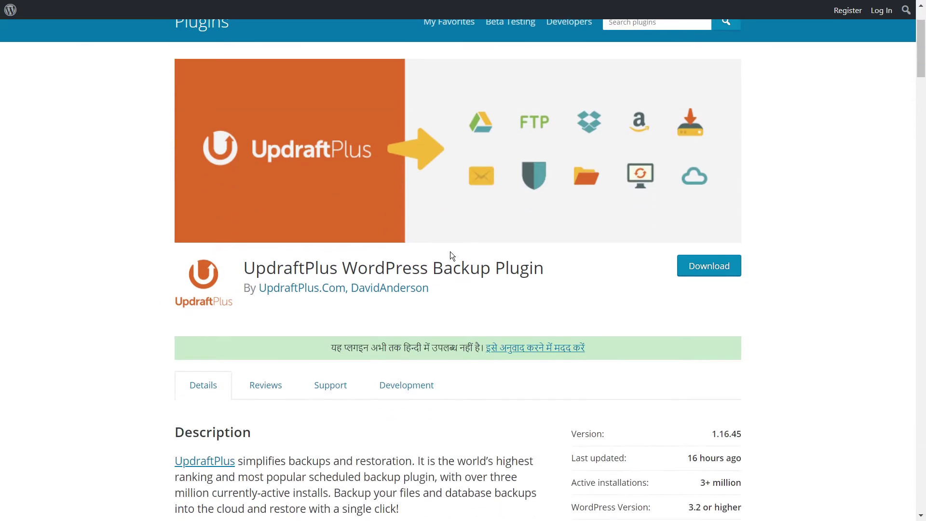
{"action": "scroll", "coordinate": [130, 233], "scroll_direction": "up", "scroll_amount": 2}
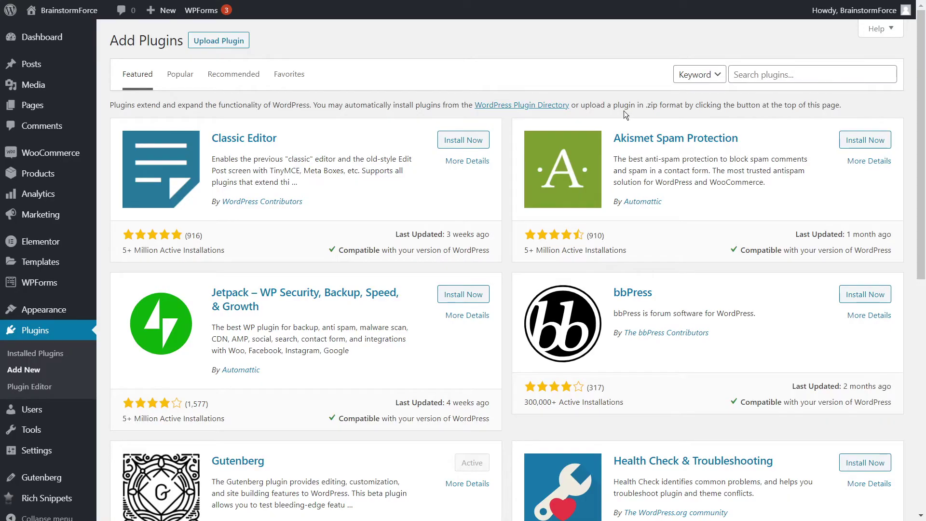
Step: Search the WordPress plugins for "file manager" and install the File Manager plugin by mndpsingh287
{"action": "left_click", "coordinate": [785, 73]}
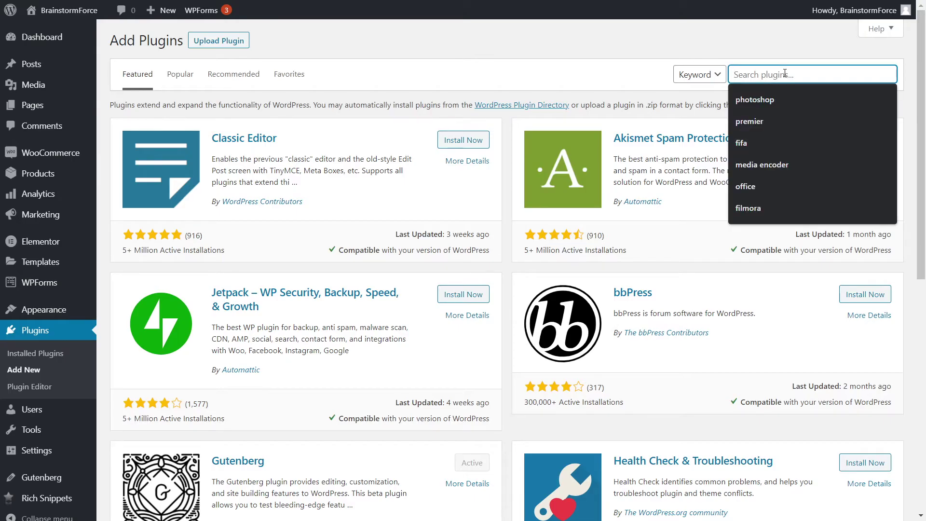
{"action": "type", "text": "file manager"}
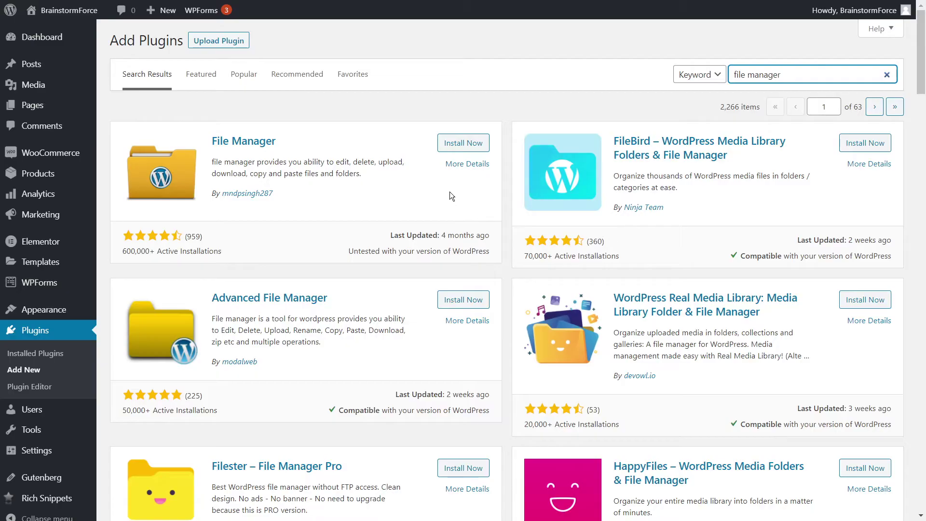
{"action": "left_click", "coordinate": [462, 142]}
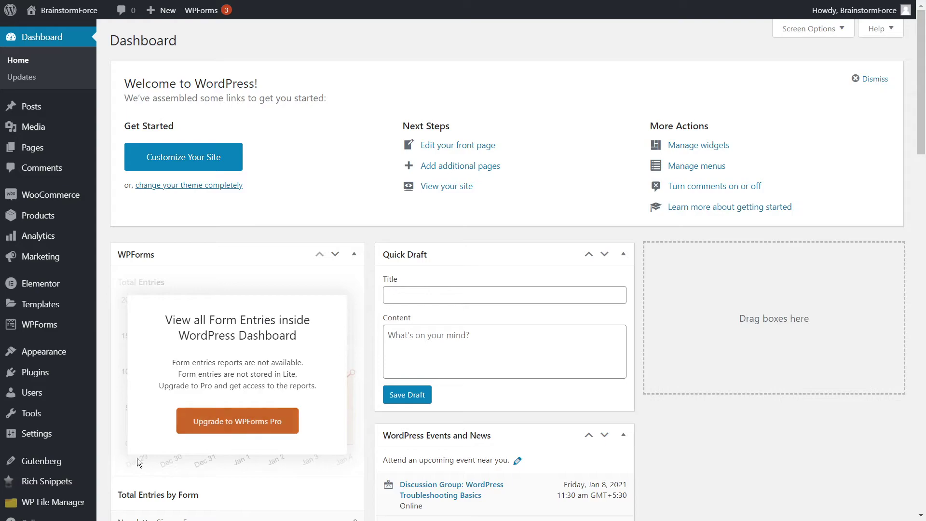
Step: Open WP File Manager and rename the site's .htaccess file as .htaccess_old
{"action": "mouse_move", "coordinate": [60, 507]}
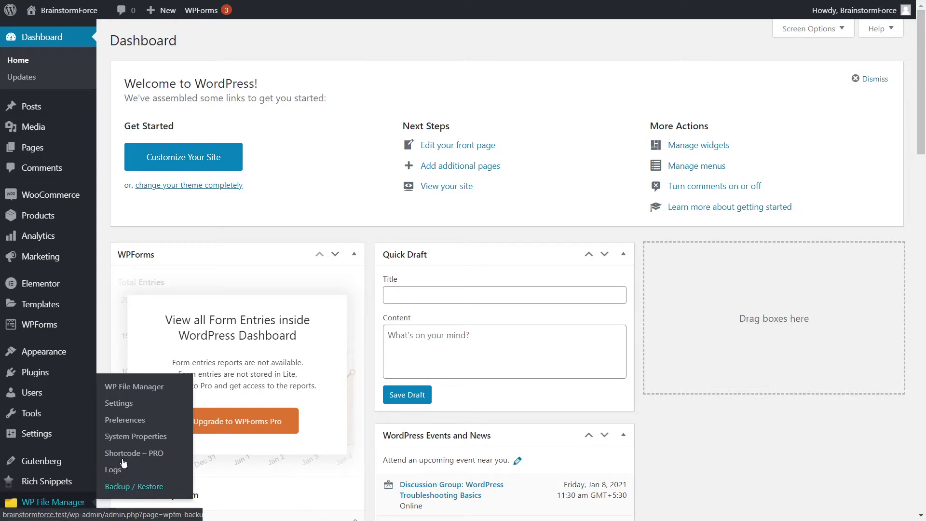
{"action": "left_click", "coordinate": [138, 392]}
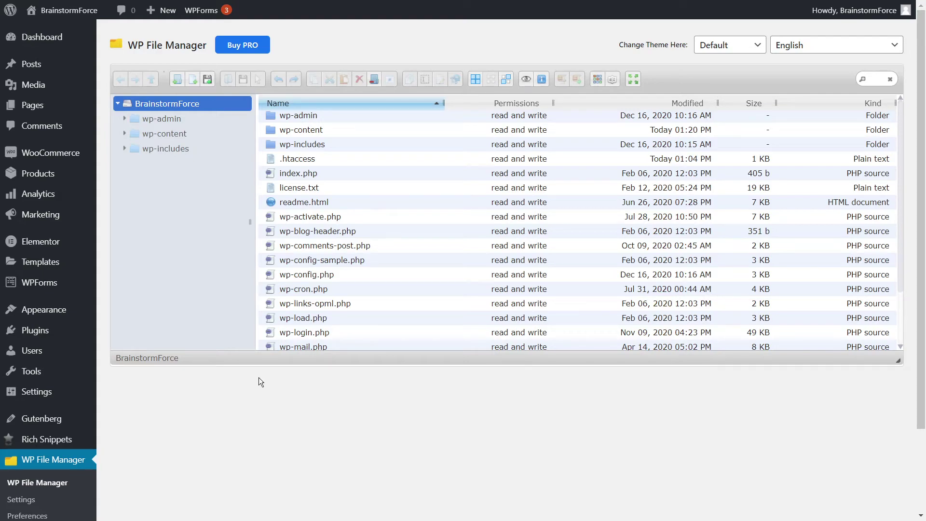
{"action": "right_click", "coordinate": [317, 156]}
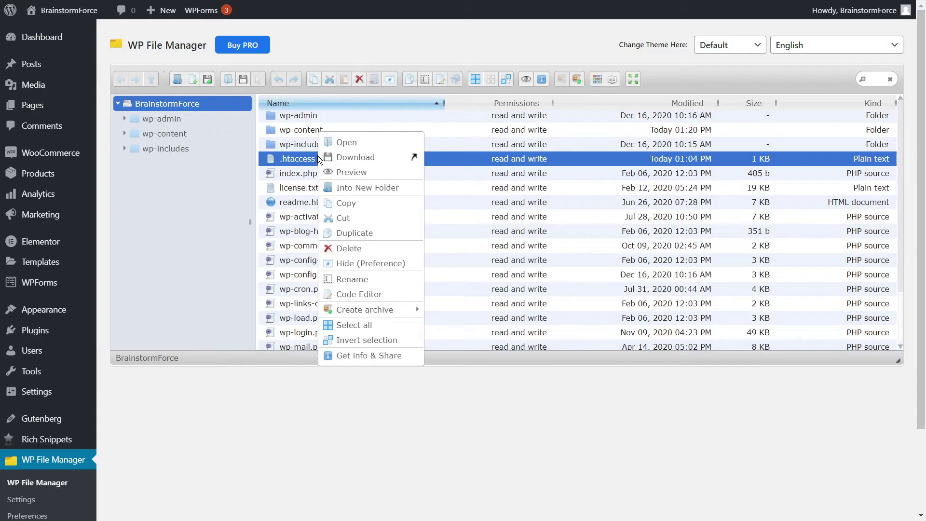
{"action": "left_click", "coordinate": [367, 280]}
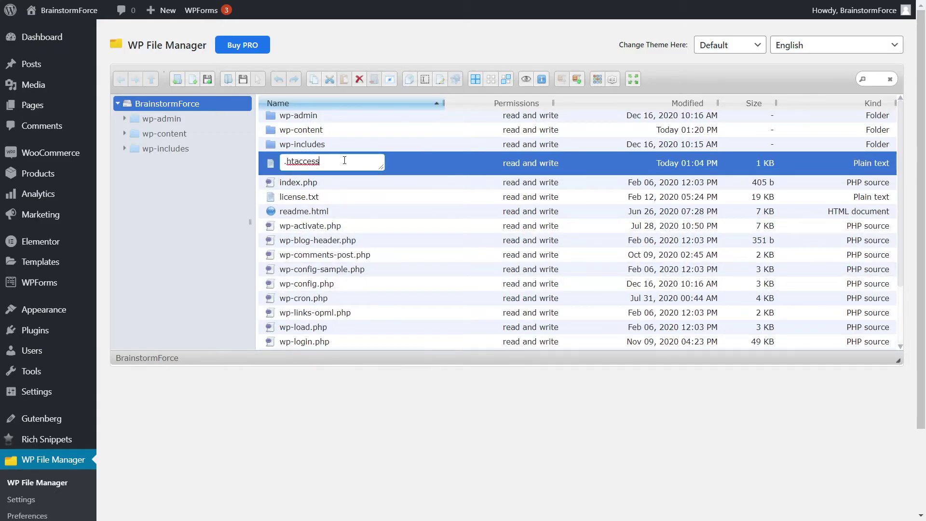
{"action": "type", "text": "_old"}
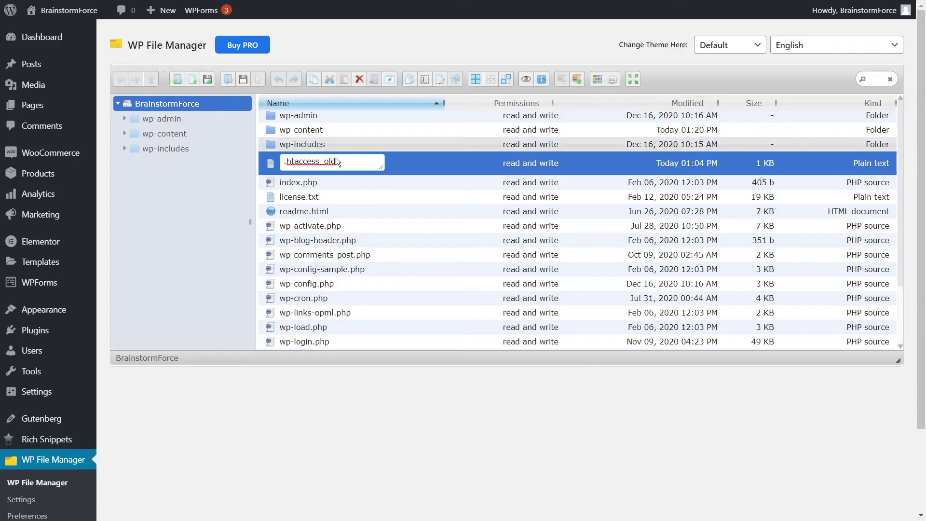
{"action": "left_click", "coordinate": [334, 400]}
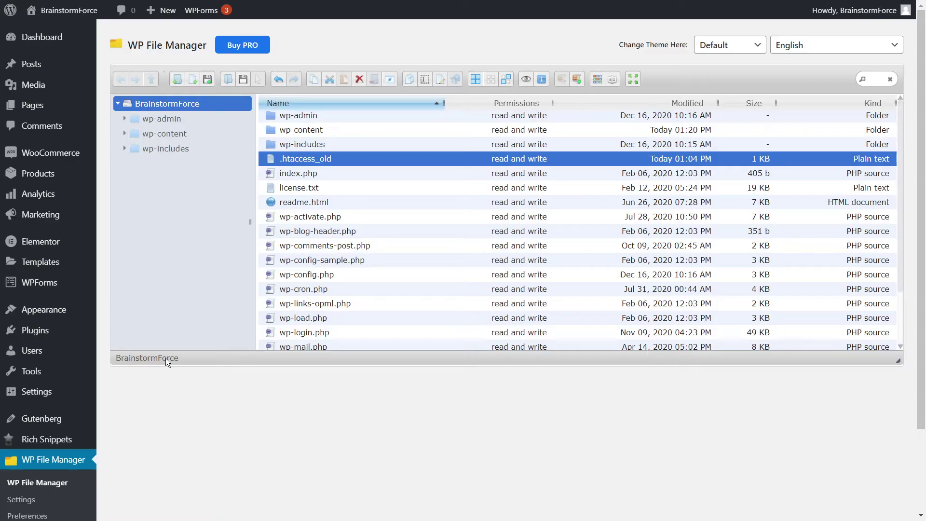
Step: Save the site's permalink settings again without altering any option
{"action": "mouse_move", "coordinate": [44, 391]}
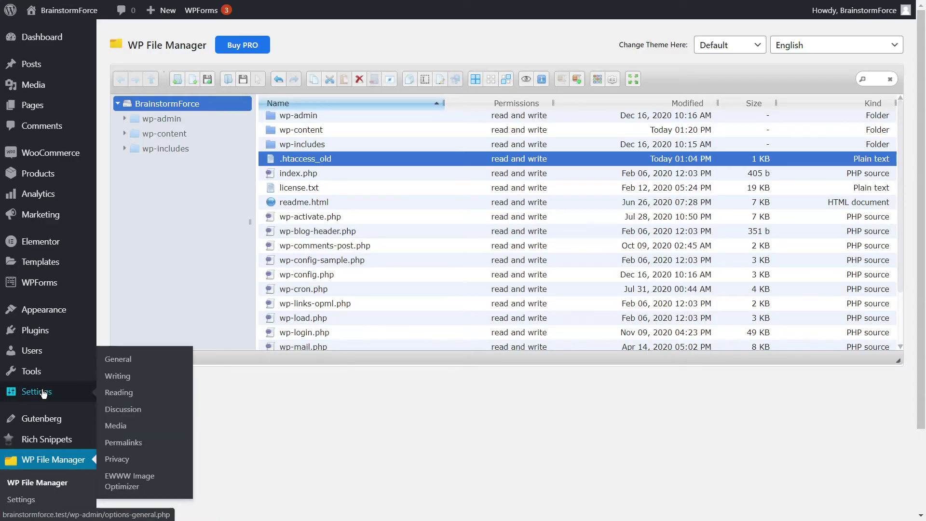
{"action": "left_click", "coordinate": [137, 449]}
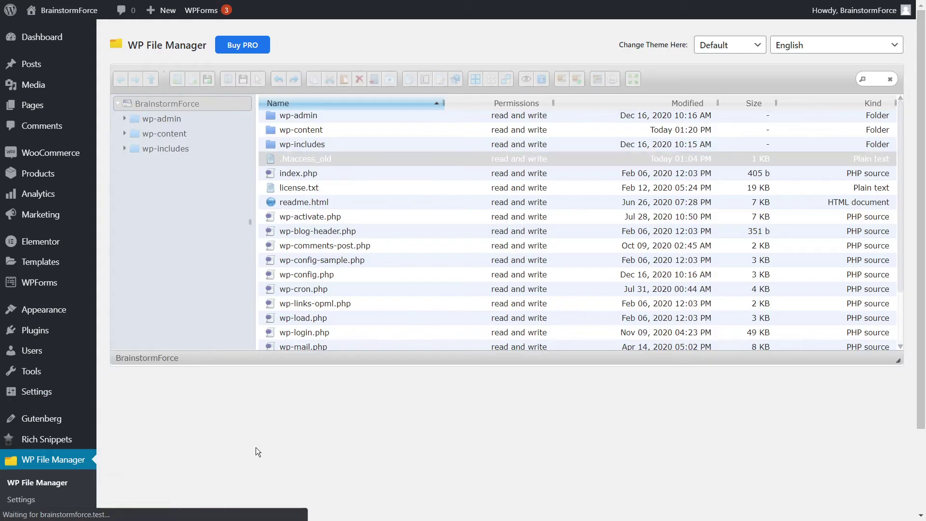
{"action": "scroll", "coordinate": [205, 344], "scroll_direction": "down", "scroll_amount": 2}
{"action": "scroll", "coordinate": [207, 353], "scroll_direction": "down", "scroll_amount": 5}
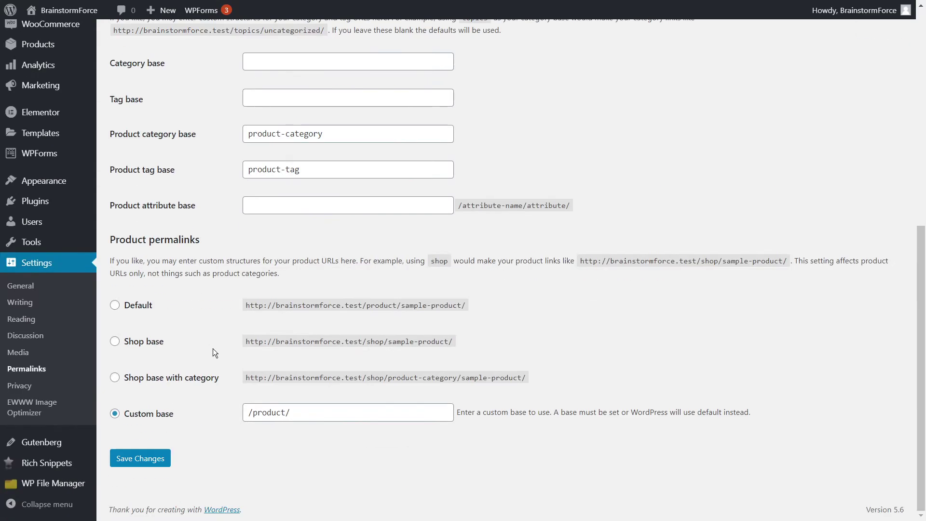
{"action": "left_click", "coordinate": [154, 461]}
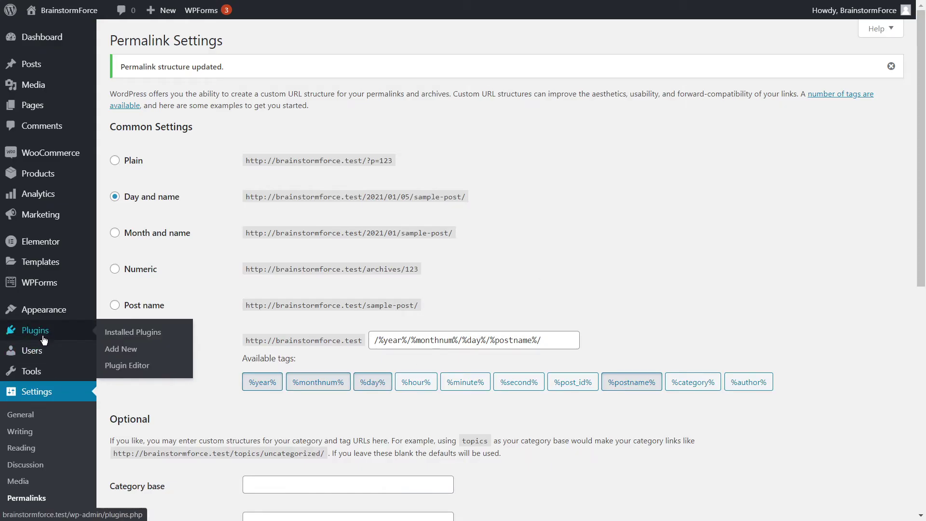
Step: Bulk deactivate all installed plugins
{"action": "left_click", "coordinate": [138, 333]}
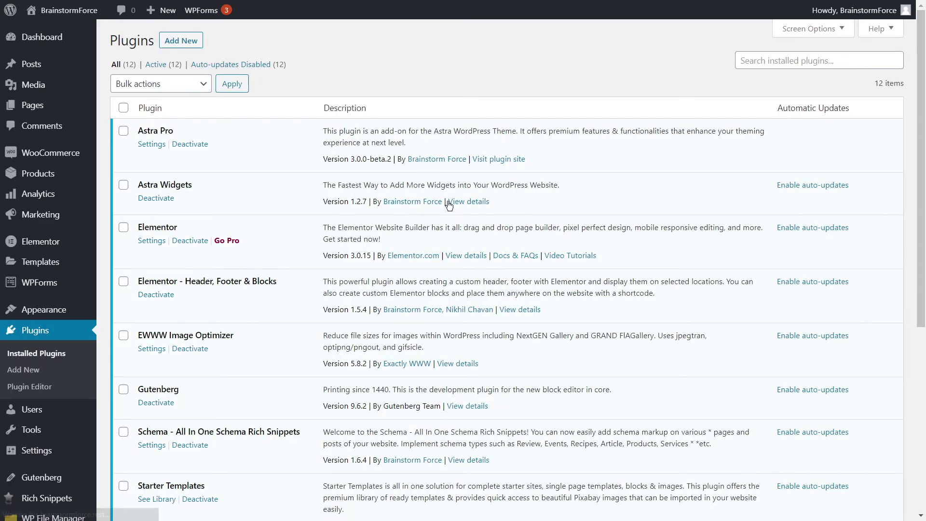
{"action": "left_click", "coordinate": [123, 108]}
{"action": "left_click", "coordinate": [158, 85]}
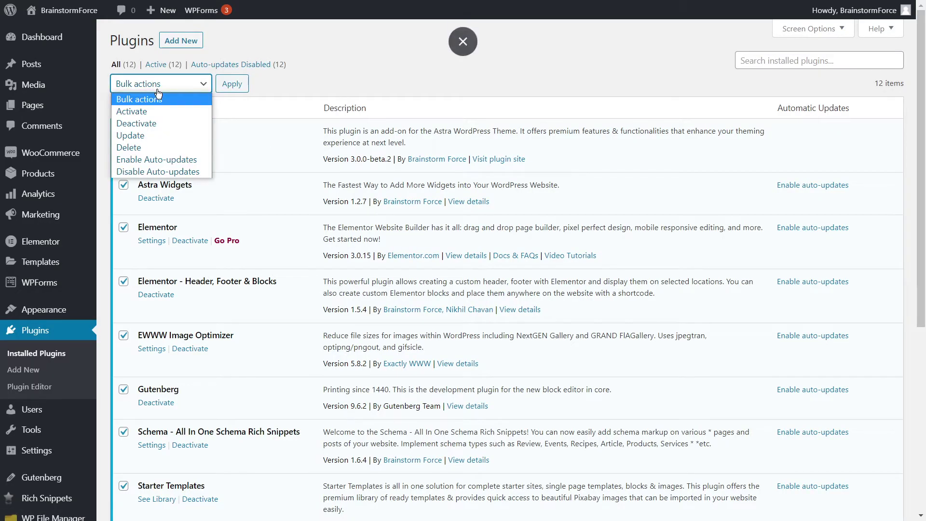
{"action": "left_click", "coordinate": [160, 123]}
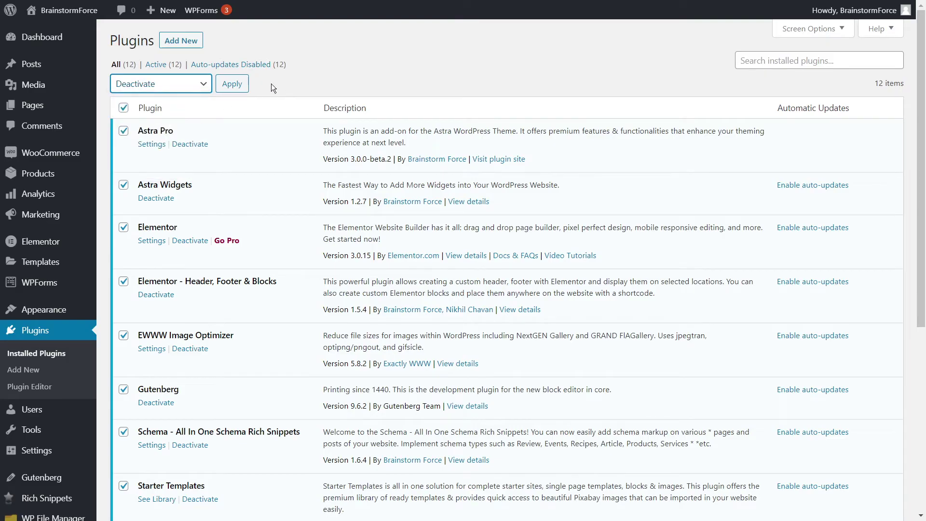
{"action": "left_click", "coordinate": [233, 84]}
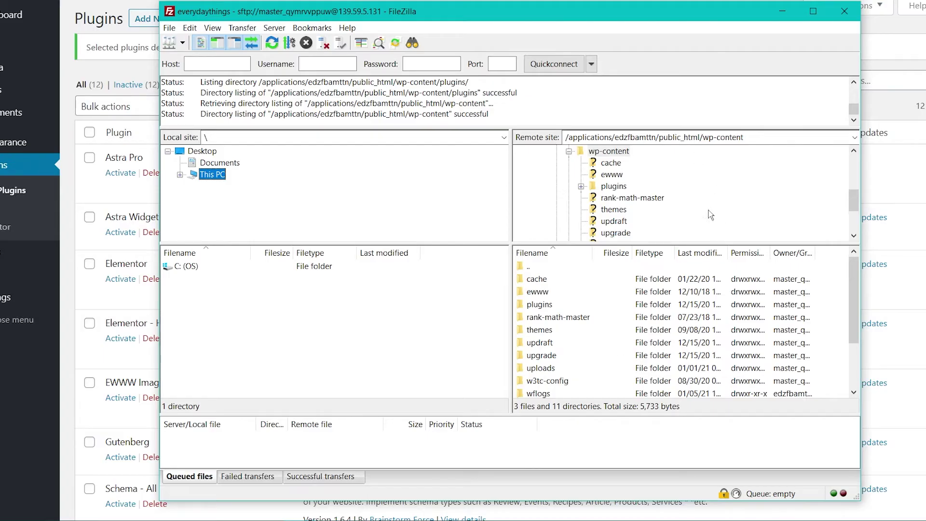
Step: Switch to FileZilla, go up to the remote public_html folder, highlight its parent path, and return to wp-content
{"action": "double_click", "coordinate": [529, 266]}
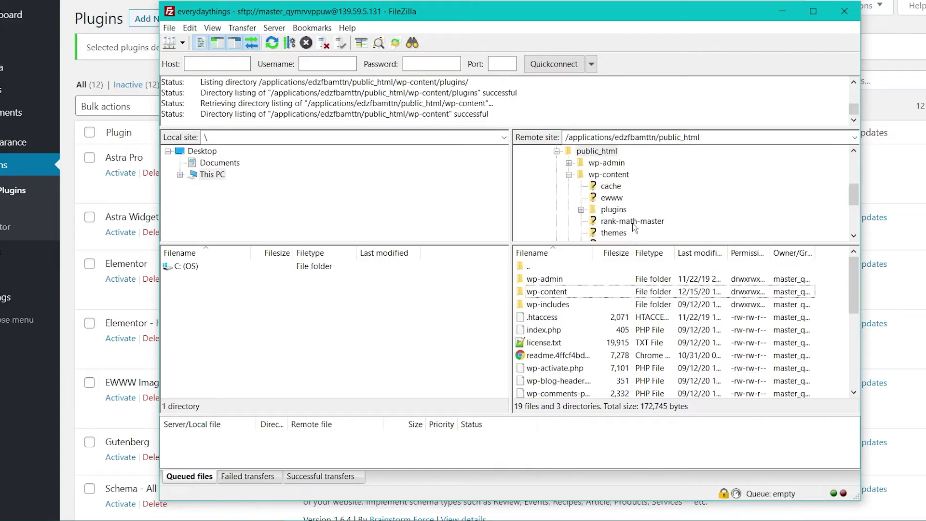
{"action": "left_click", "coordinate": [657, 137]}
{"action": "left_click", "coordinate": [658, 137]}
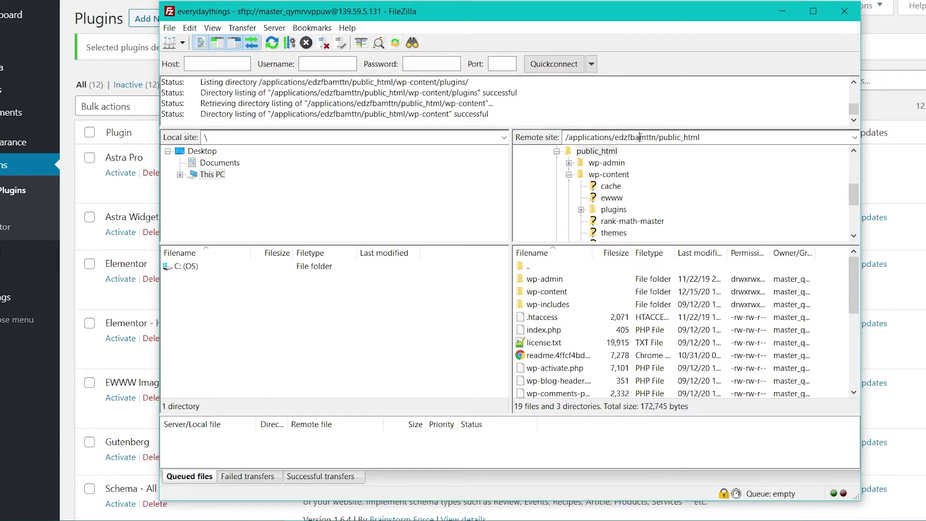
{"action": "left_click_drag", "start_coordinate": [657, 137], "coordinate": [566, 137]}
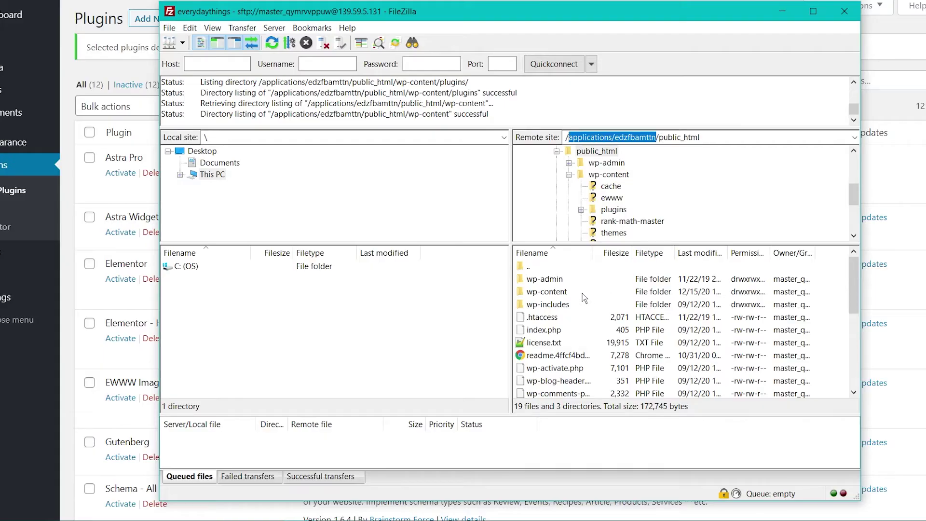
{"action": "double_click", "coordinate": [555, 292]}
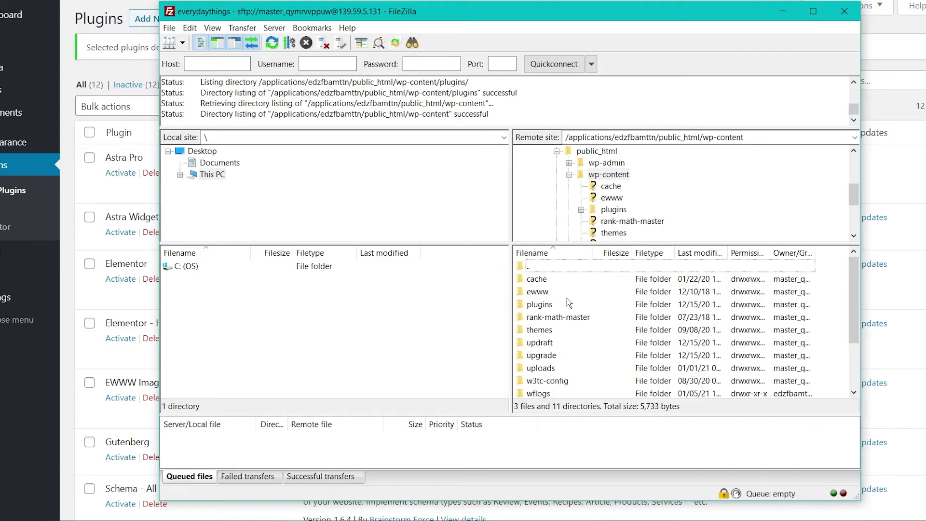
Step: Open the name of the remote plugins folder in wp-content for editing
{"action": "left_click", "coordinate": [538, 306]}
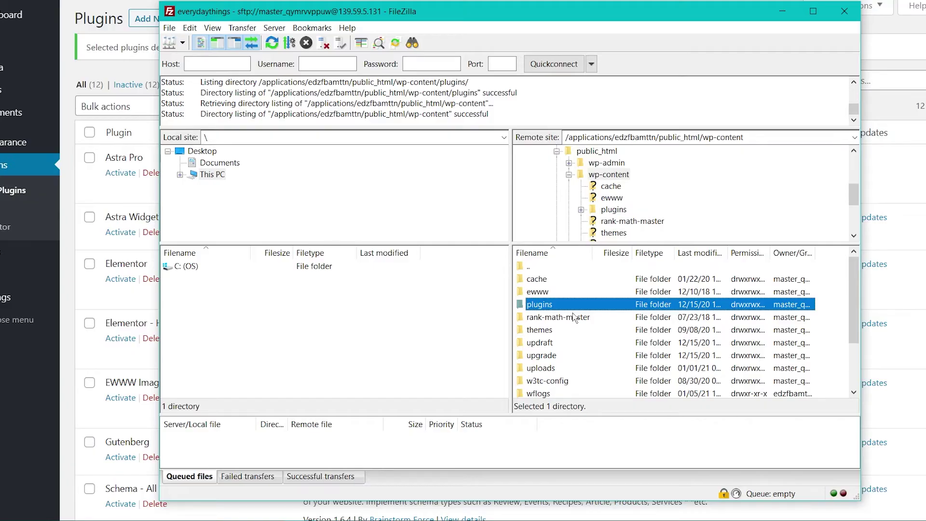
{"action": "right_click", "coordinate": [539, 304]}
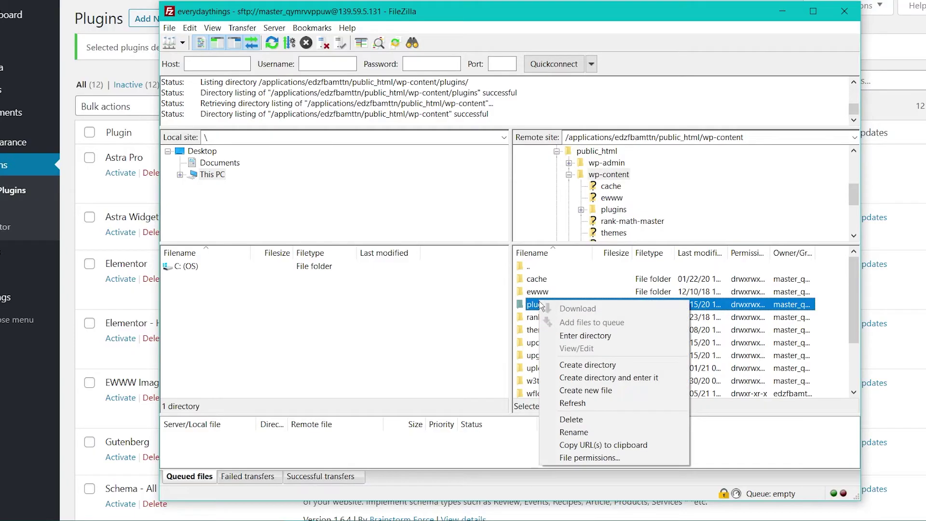
{"action": "left_click", "coordinate": [574, 432]}
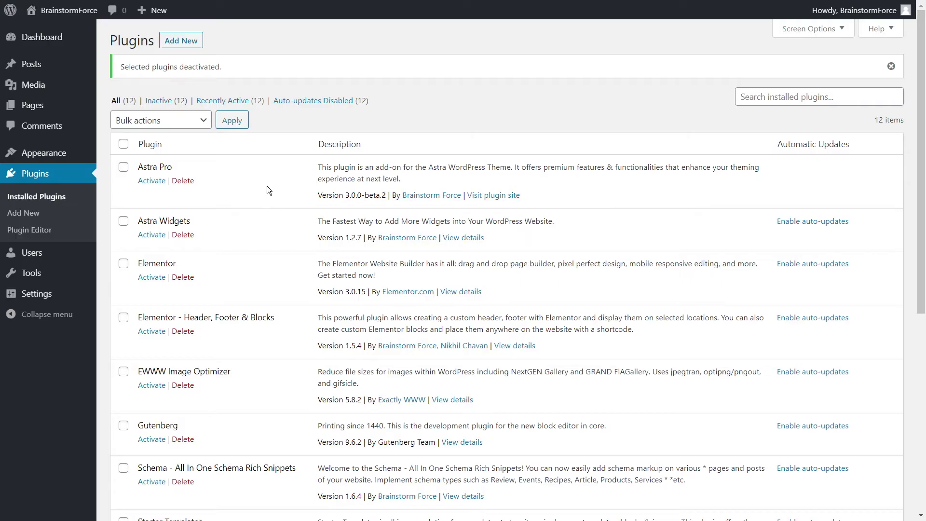
Step: Switch back to WordPress, look through the installed plugins list, and open the Themes page
{"action": "scroll", "coordinate": [333, 193], "scroll_direction": "down", "scroll_amount": 5}
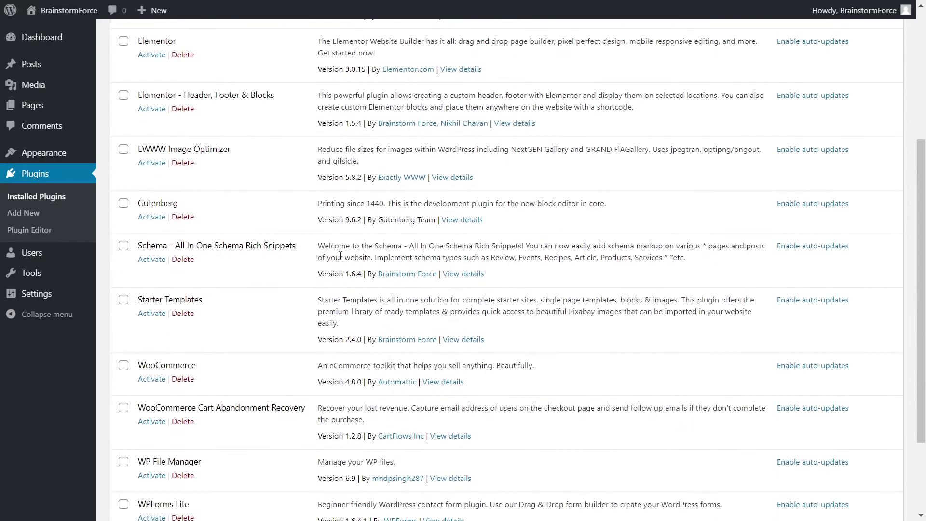
{"action": "scroll", "coordinate": [328, 253], "scroll_direction": "up", "scroll_amount": 5}
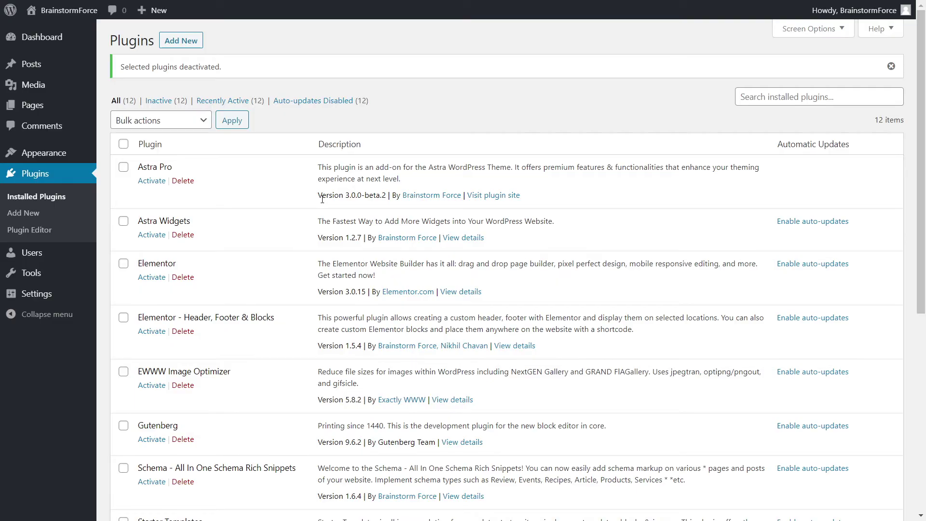
{"action": "mouse_move", "coordinate": [44, 152]}
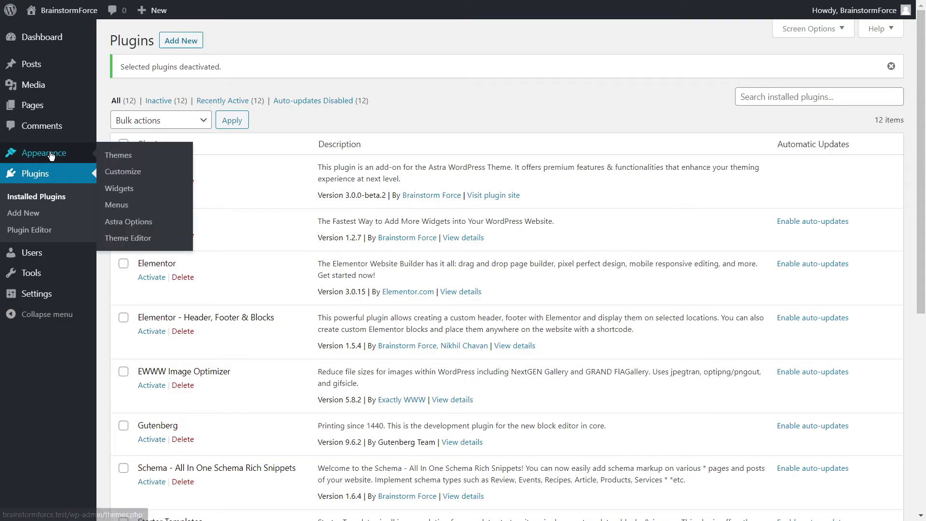
{"action": "left_click", "coordinate": [118, 158]}
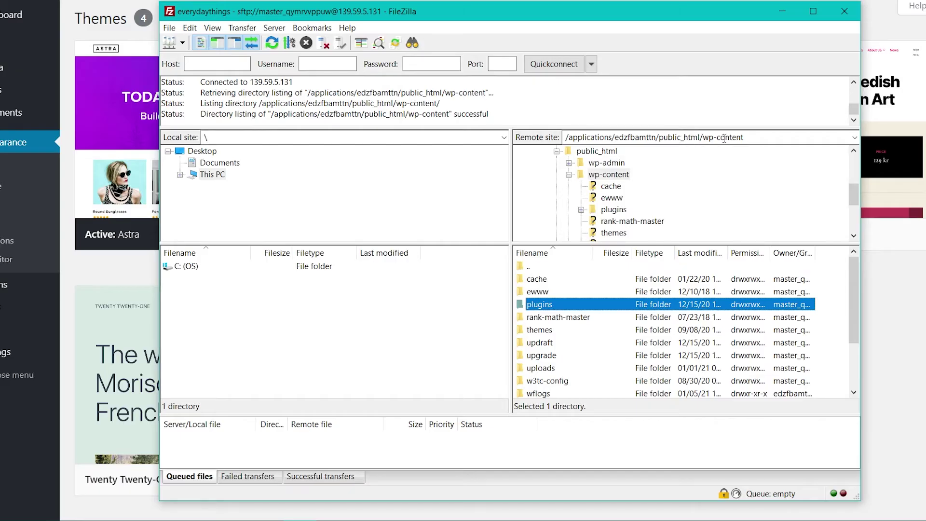
Step: Switch to FileZilla and open the remote themes folder inside wp-content
{"action": "double_click", "coordinate": [541, 331]}
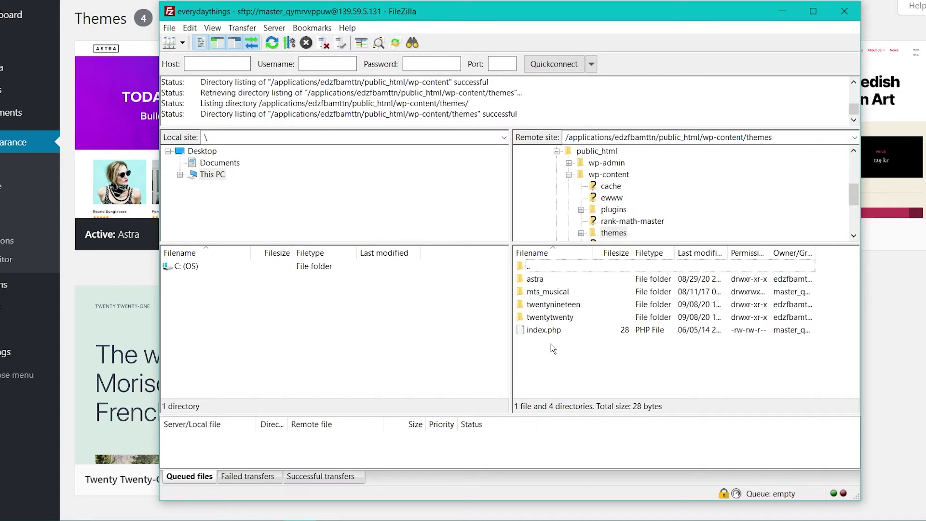
Step: Open the name of the remote astra theme folder for editing and leave it as is
{"action": "right_click", "coordinate": [539, 284]}
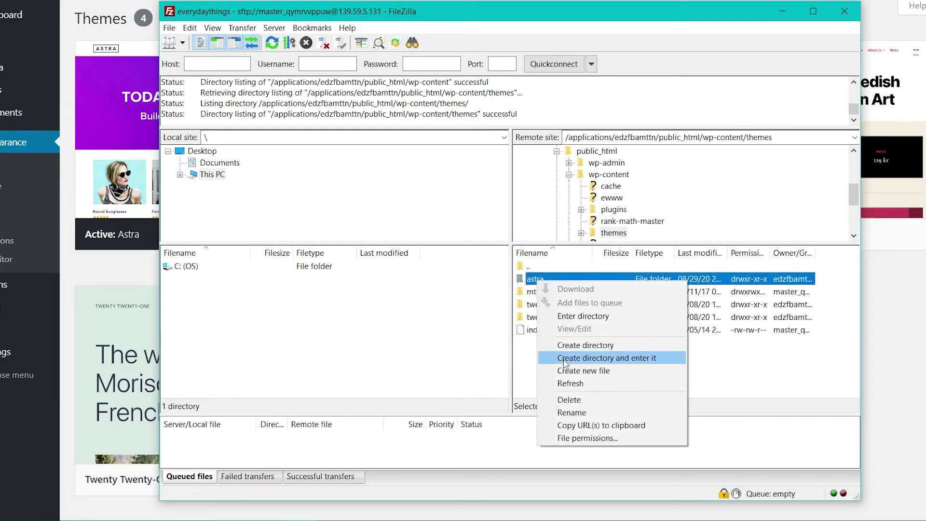
{"action": "left_click", "coordinate": [583, 413]}
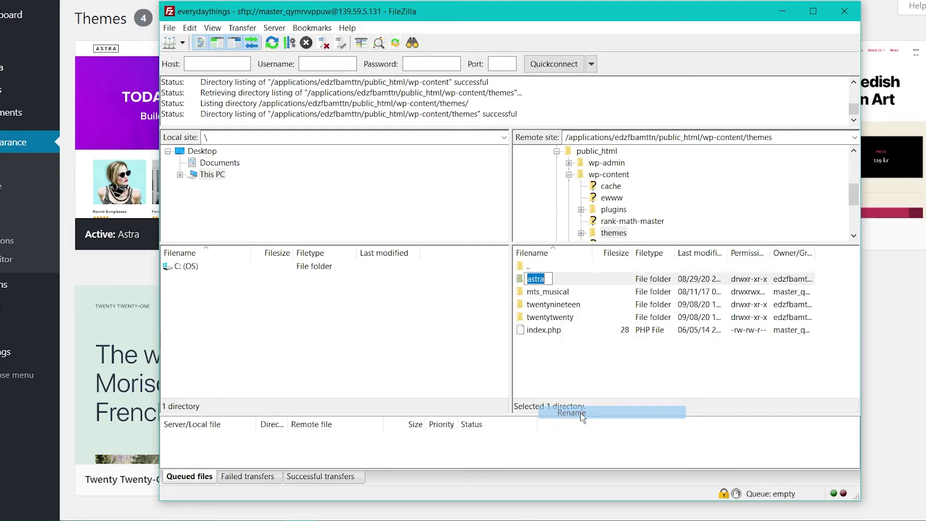
{"action": "left_click", "coordinate": [548, 284]}
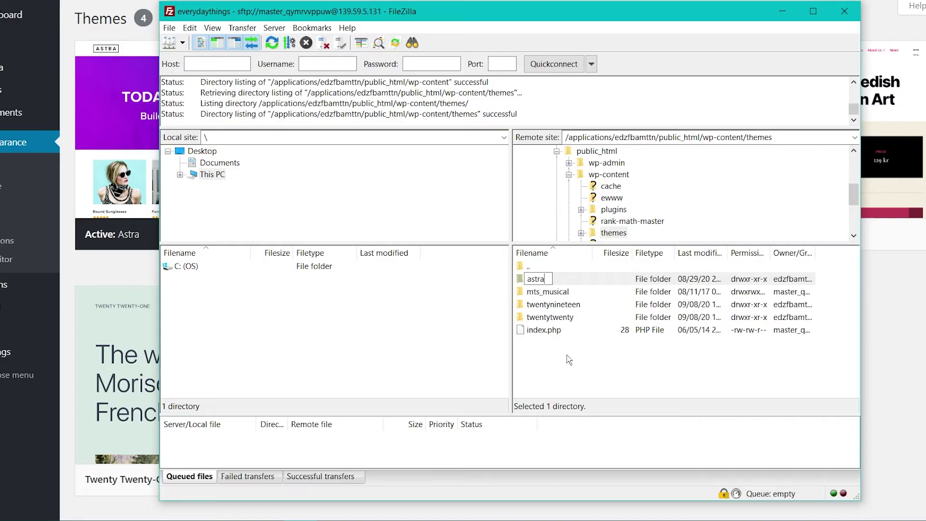
{"action": "key", "text": "Return"}
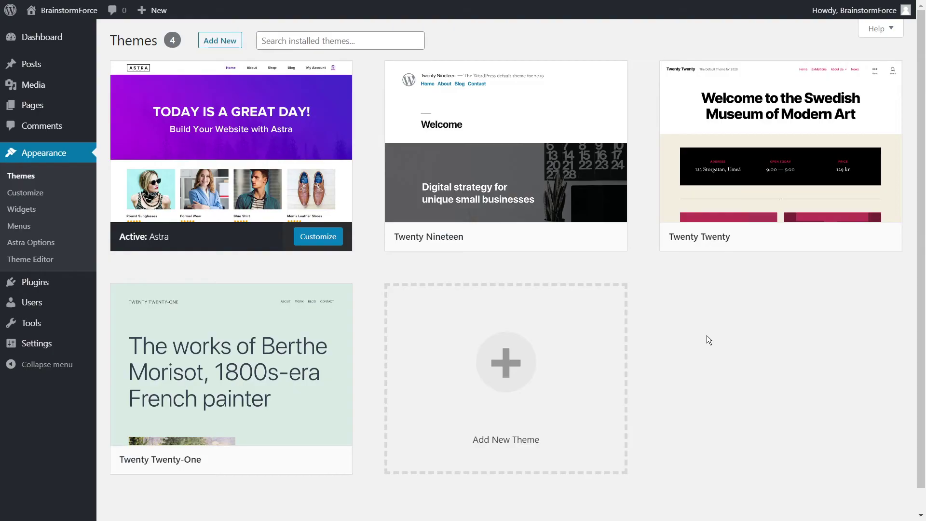
Step: Switch to WordPress and activate the WP File Manager plugin from the installed plugins list
{"action": "key", "text": "alt+Tab"}
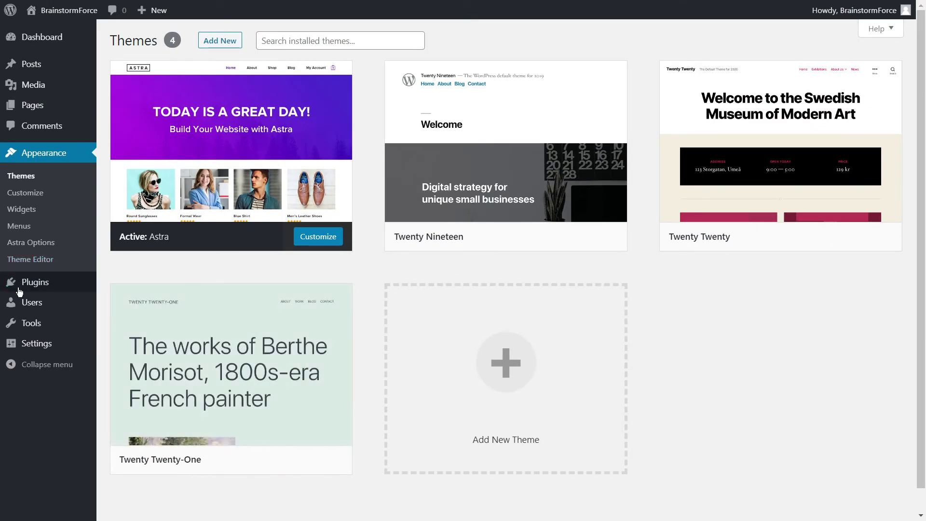
{"action": "mouse_move", "coordinate": [39, 289]}
{"action": "left_click", "coordinate": [121, 294]}
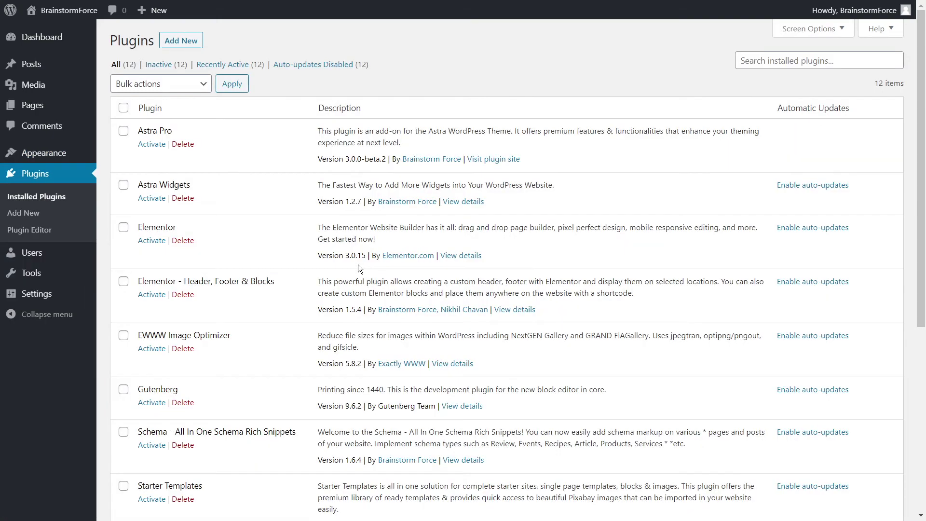
{"action": "scroll", "coordinate": [358, 265], "scroll_direction": "down", "scroll_amount": 6}
{"action": "left_click", "coordinate": [151, 358]}
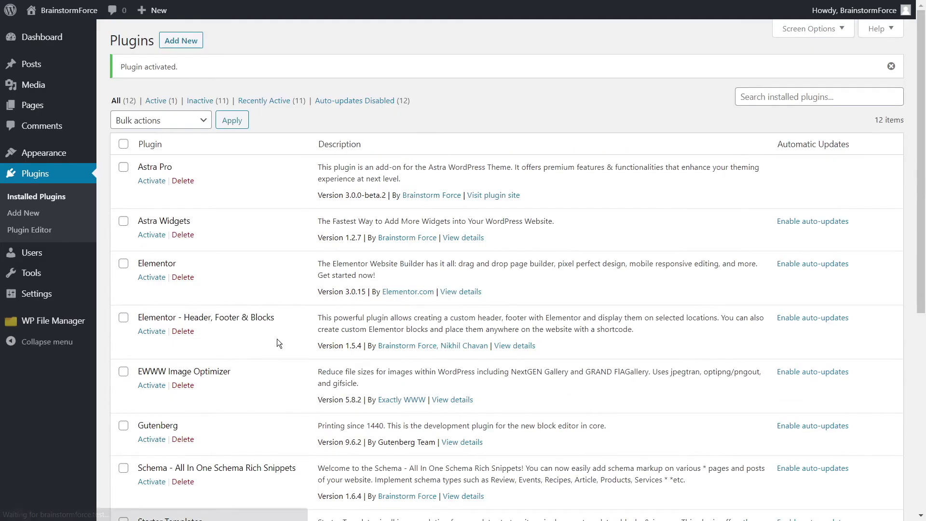
Step: In WP File Manager, upload the php configuration file from Downloads > 500 Error into wp-admin, then return to the site's root folder
{"action": "mouse_move", "coordinate": [58, 322]}
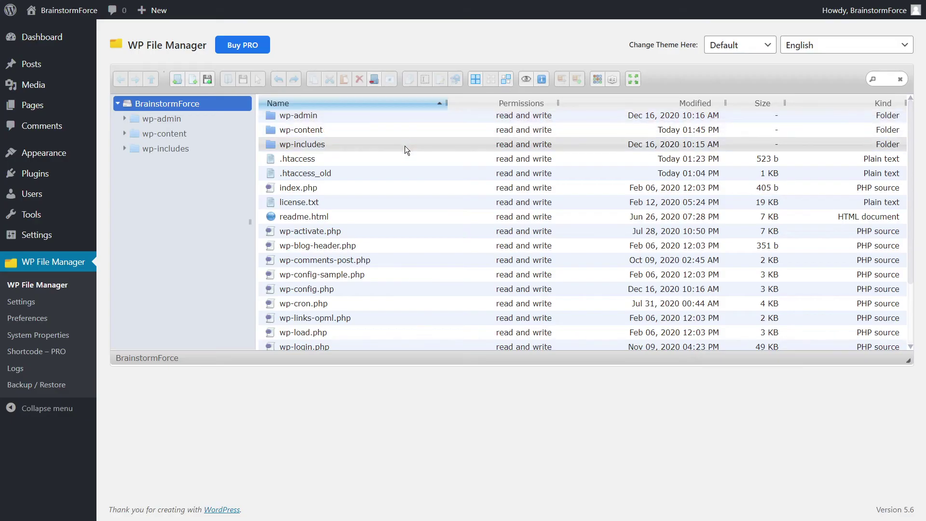
{"action": "double_click", "coordinate": [334, 115]}
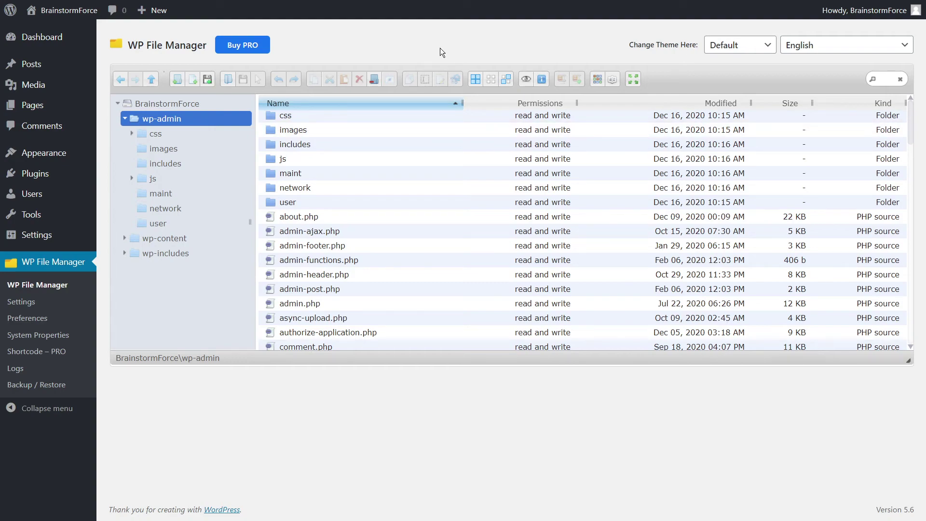
{"action": "left_click", "coordinate": [207, 80]}
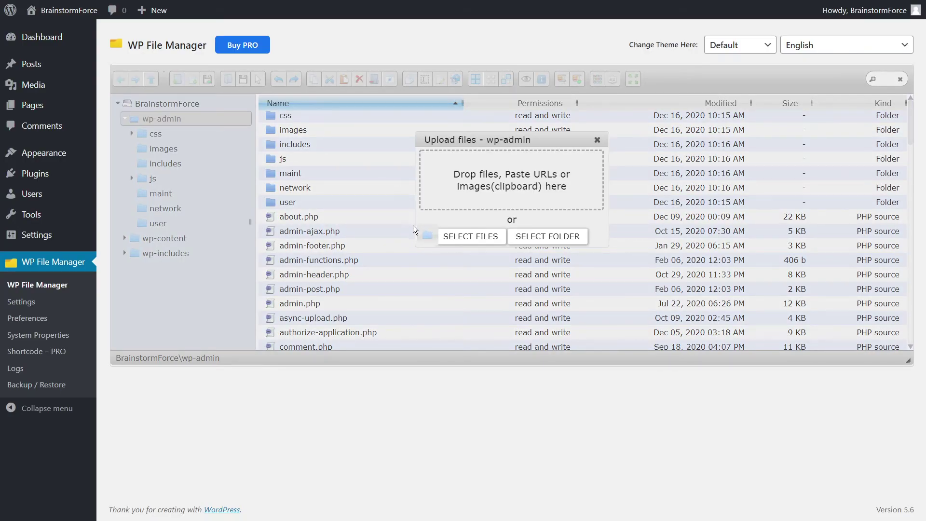
{"action": "left_click", "coordinate": [442, 236]}
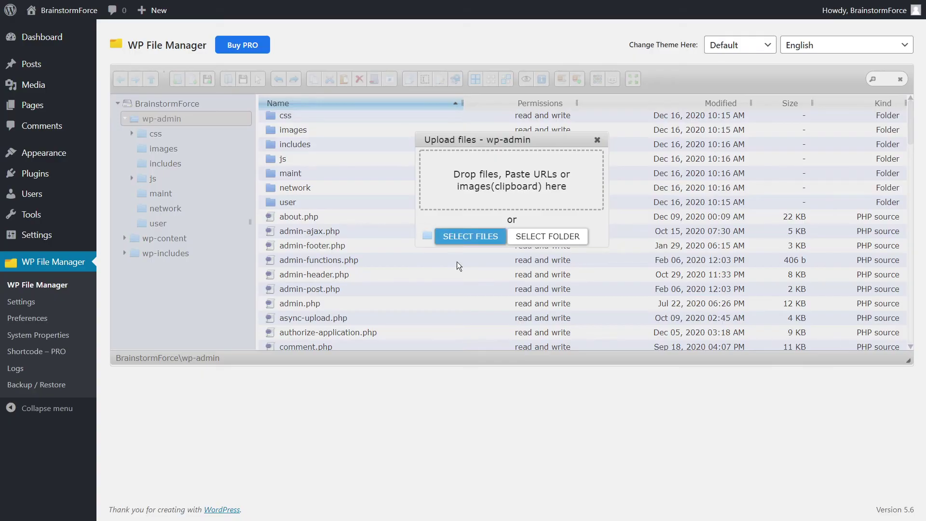
{"action": "left_click", "coordinate": [462, 238]}
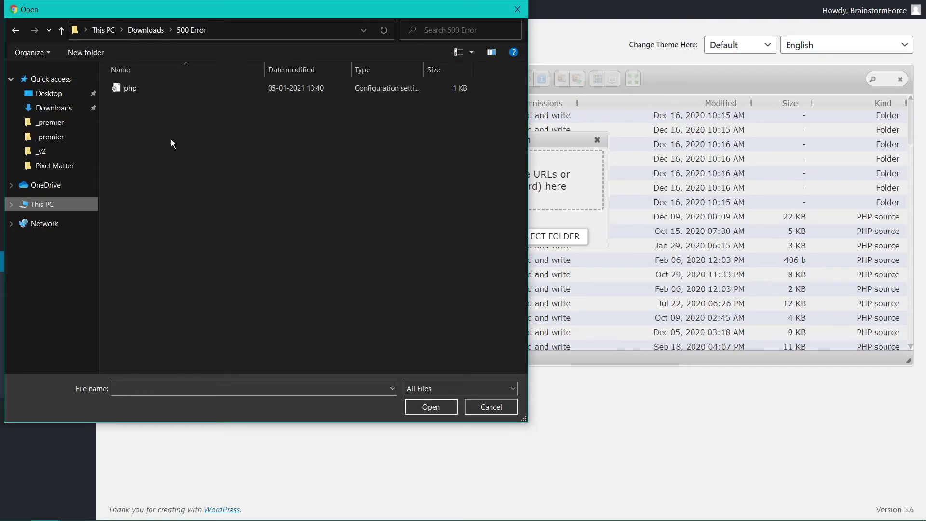
{"action": "double_click", "coordinate": [126, 89]}
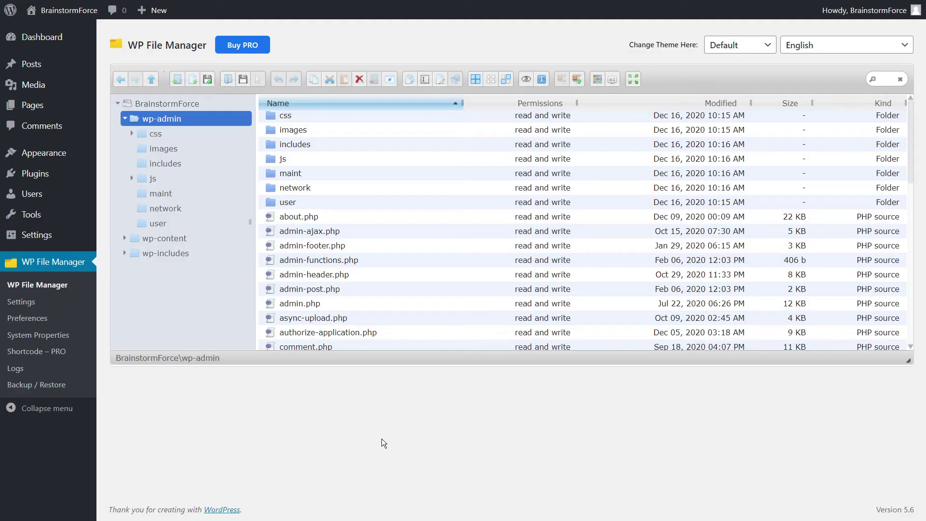
{"action": "left_click", "coordinate": [551, 403]}
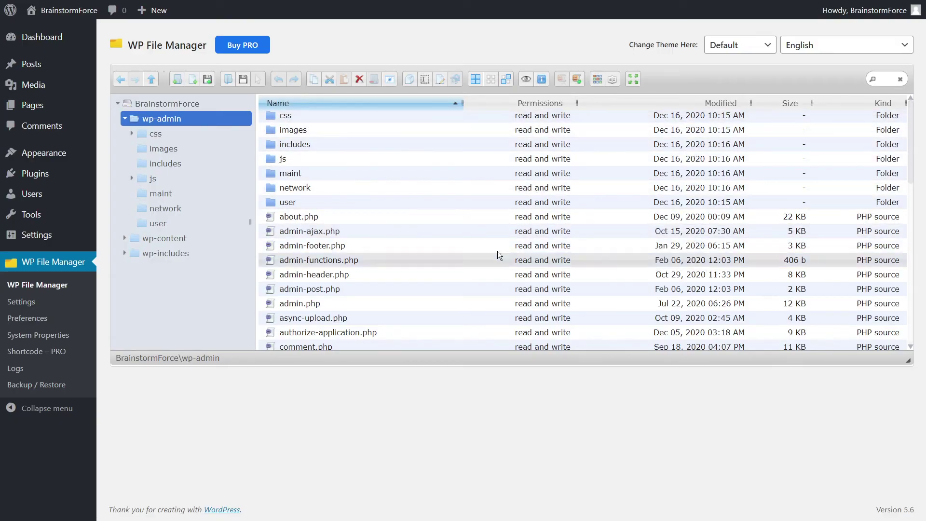
{"action": "left_click", "coordinate": [183, 105]}
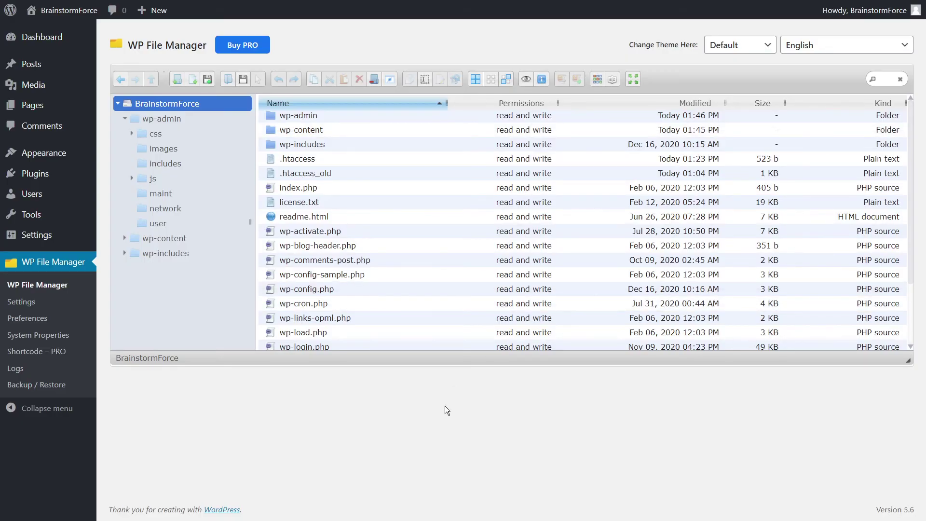
Step: Switch to FileZilla and set the permissions of the remote wp-admin and wp-content folders to 755
{"action": "key", "text": "alt+Tab"}
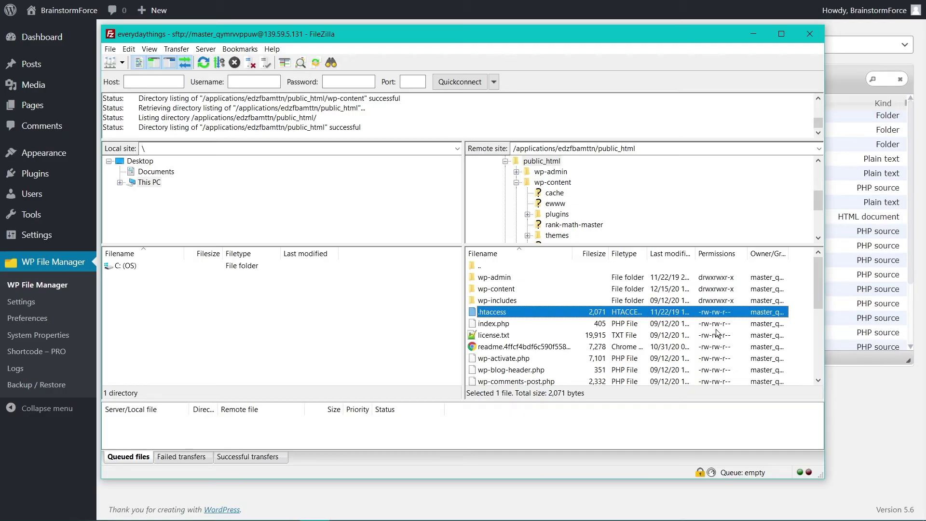
{"action": "left_click", "coordinate": [508, 282]}
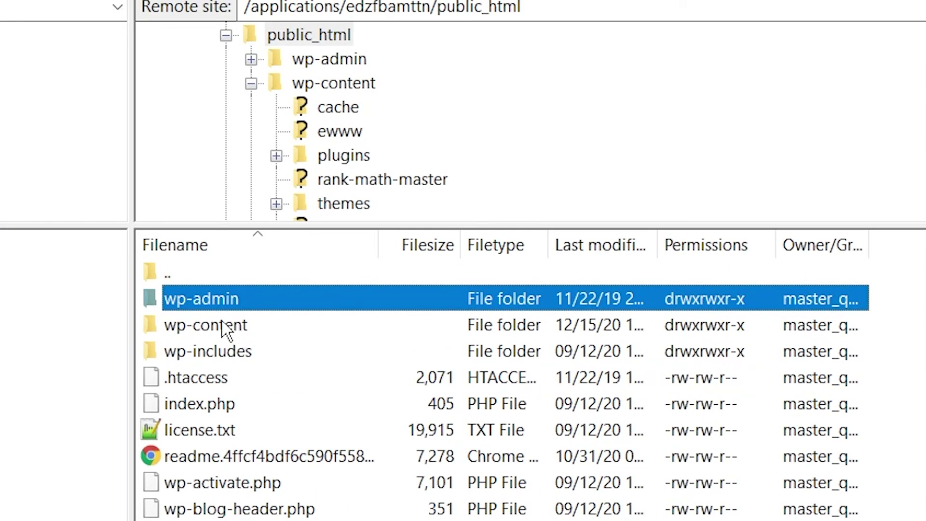
{"action": "left_click", "coordinate": [223, 327], "text": "ctrl"}
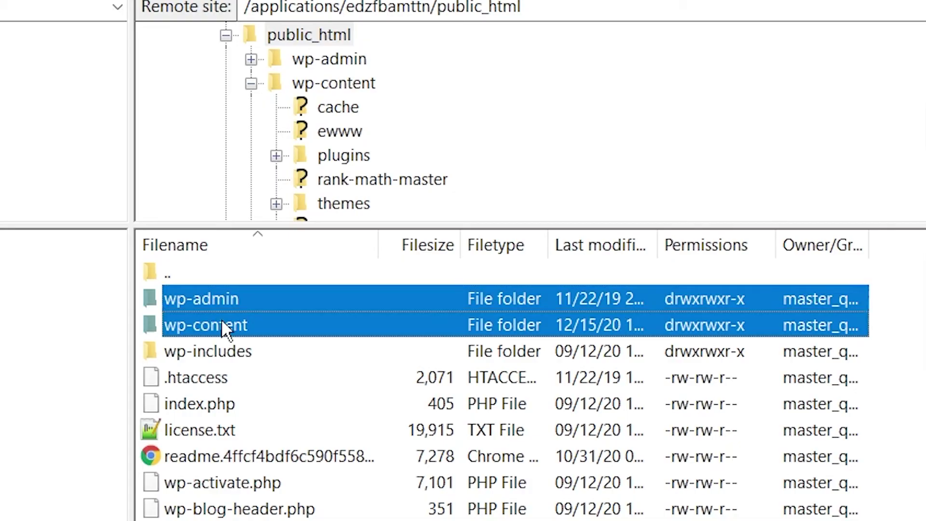
{"action": "right_click", "coordinate": [234, 329]}
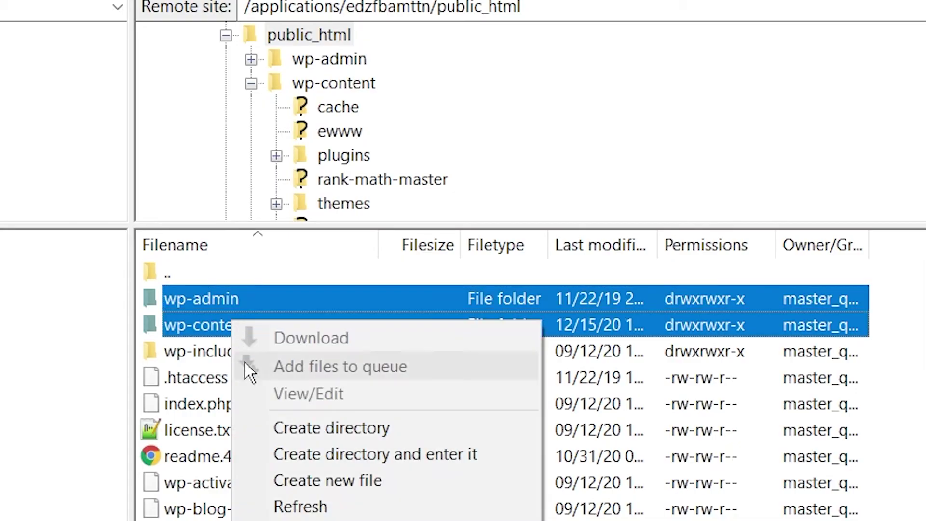
{"action": "left_click", "coordinate": [299, 451]}
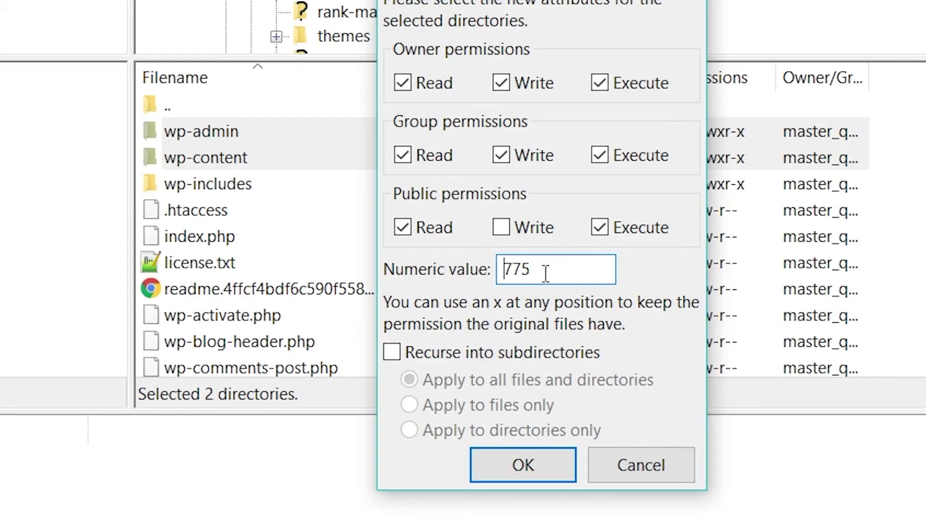
{"action": "left_click_drag", "start_coordinate": [548, 271], "coordinate": [451, 270]}
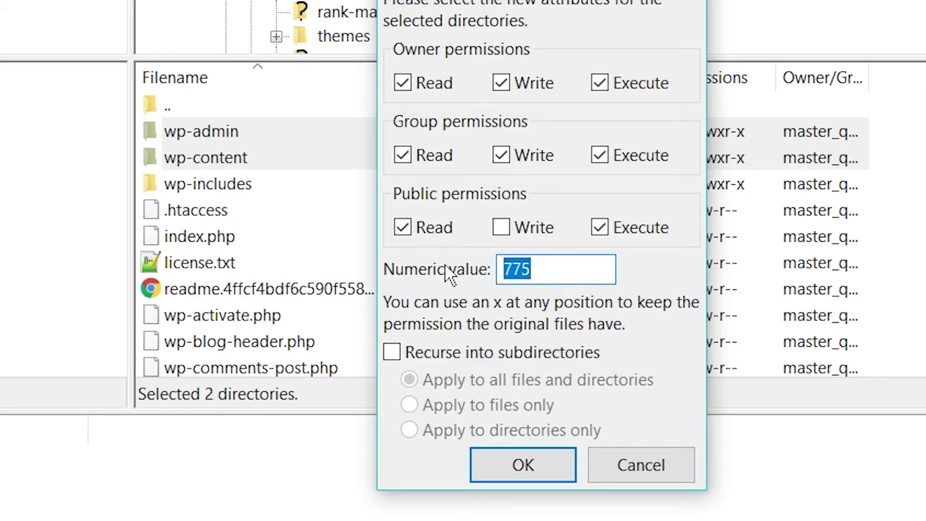
{"action": "type", "text": "755"}
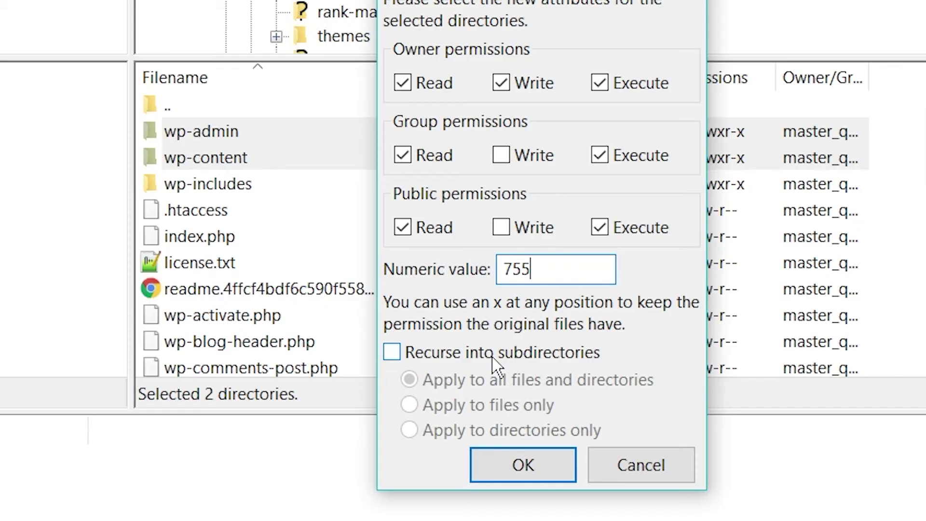
{"action": "left_click", "coordinate": [512, 466]}
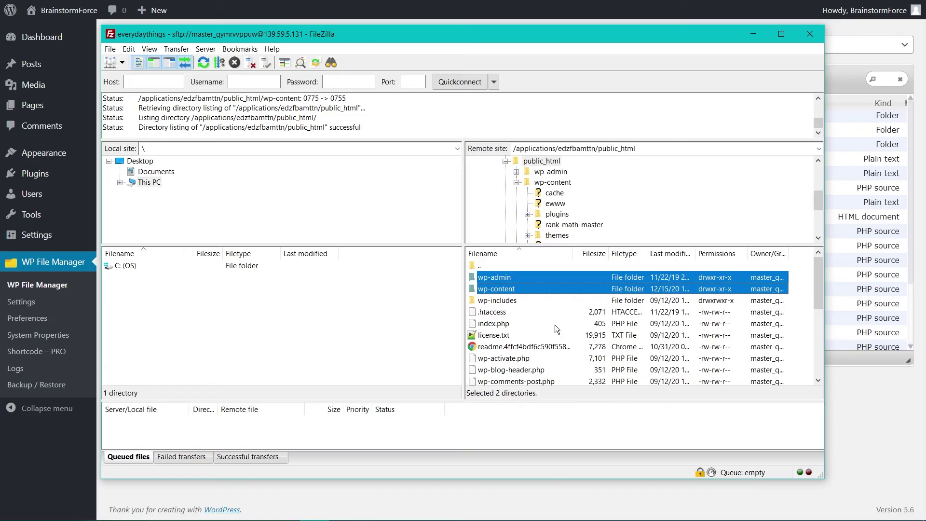
{"action": "left_click", "coordinate": [544, 312]}
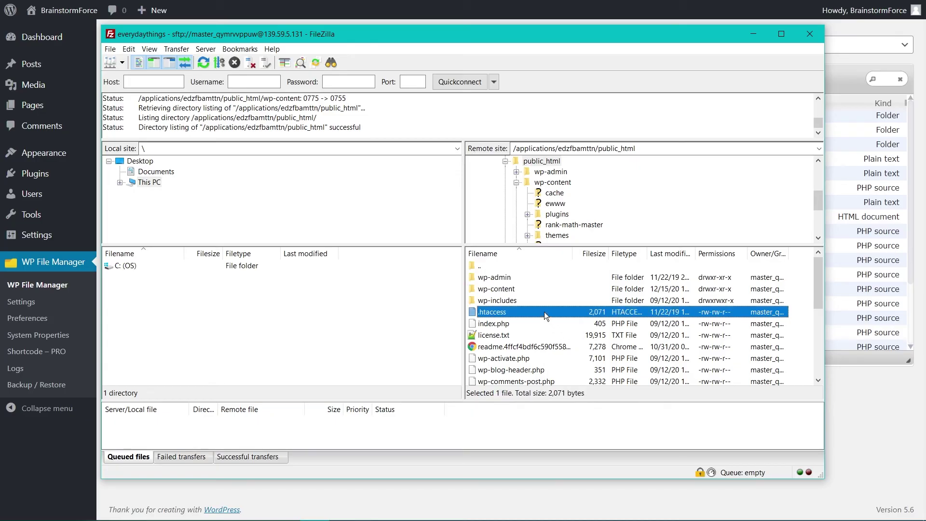
Step: Inside the remote wp-content folder, set the permissions of the plugins, themes and uploads folders to 755
{"action": "double_click", "coordinate": [507, 291]}
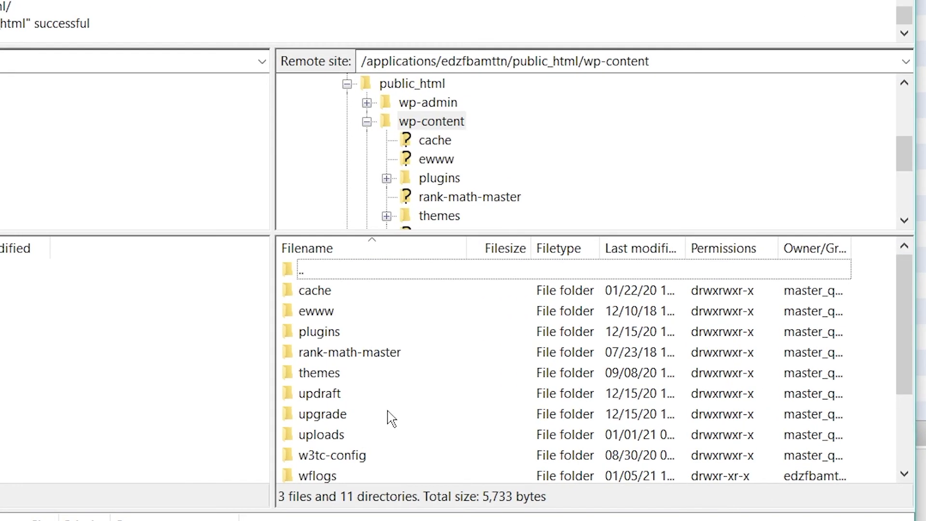
{"action": "scroll", "coordinate": [391, 418], "scroll_direction": "down", "scroll_amount": 1}
{"action": "left_click", "coordinate": [338, 374]}
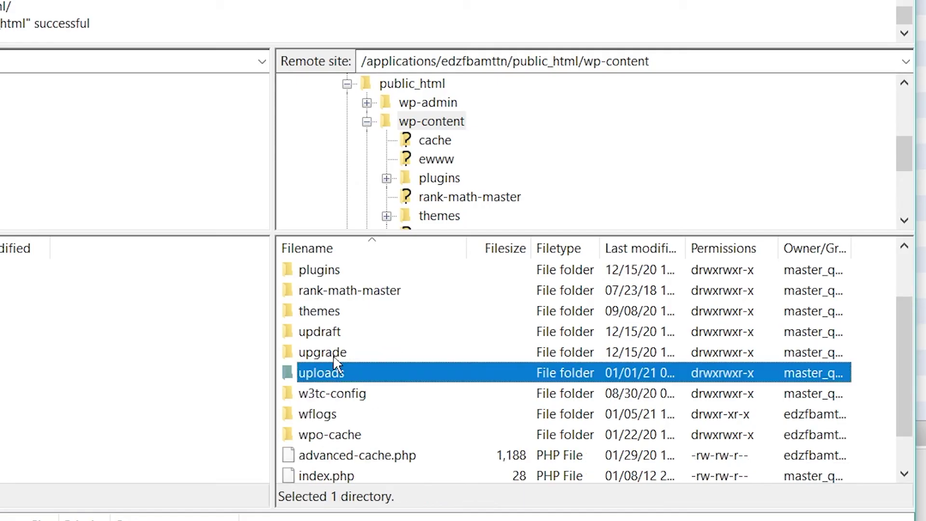
{"action": "left_click", "coordinate": [332, 313], "text": "ctrl"}
{"action": "left_click", "coordinate": [328, 271], "text": "ctrl"}
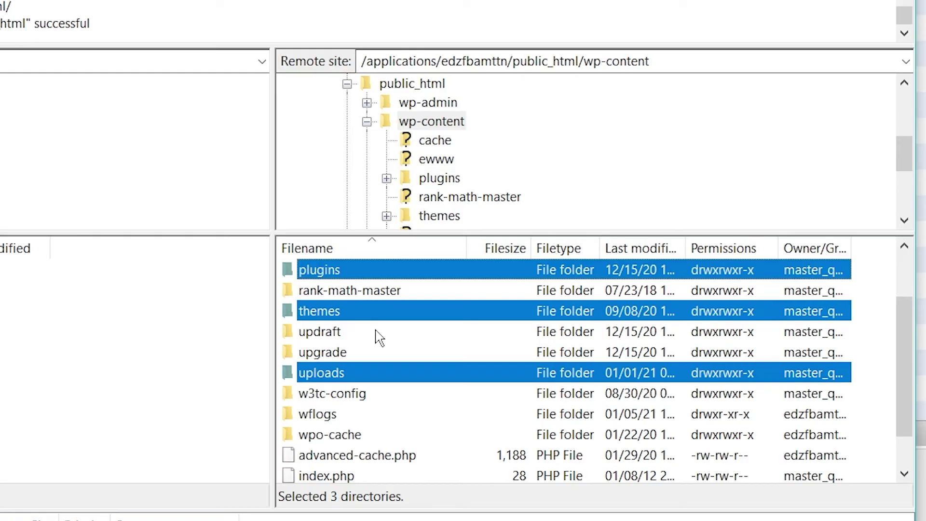
{"action": "right_click", "coordinate": [375, 315]}
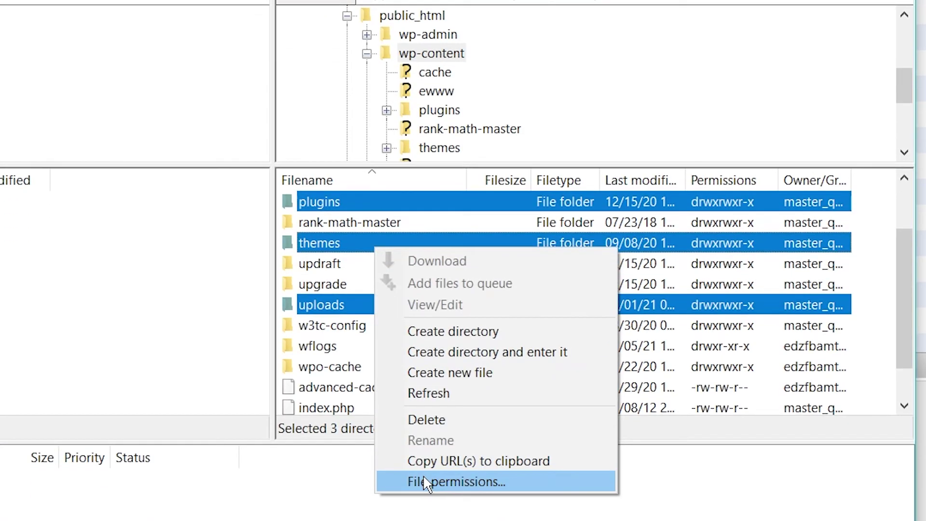
{"action": "left_click", "coordinate": [426, 483]}
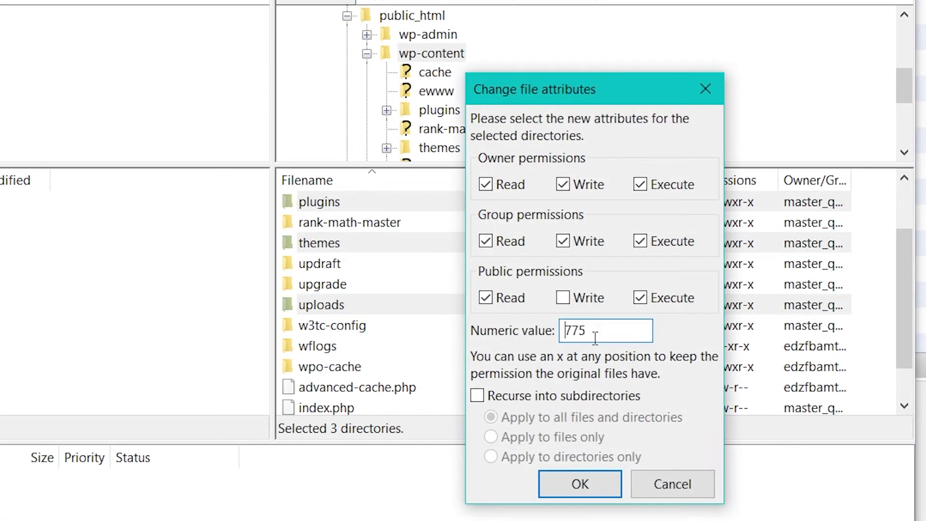
{"action": "double_click", "coordinate": [592, 330]}
{"action": "type", "text": "755"}
{"action": "left_click", "coordinate": [581, 484]}
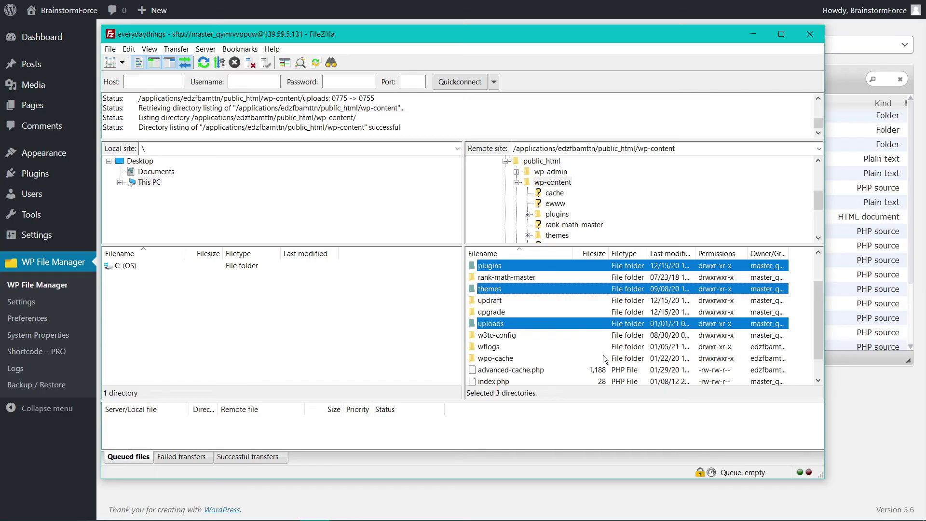
{"action": "left_click", "coordinate": [607, 347]}
Step: Leave the remote wp-content folder and return to its parent folder, public_html
{"action": "scroll", "coordinate": [575, 333], "scroll_direction": "up", "scroll_amount": 3}
{"action": "scroll", "coordinate": [521, 294], "scroll_direction": "down", "scroll_amount": 1}
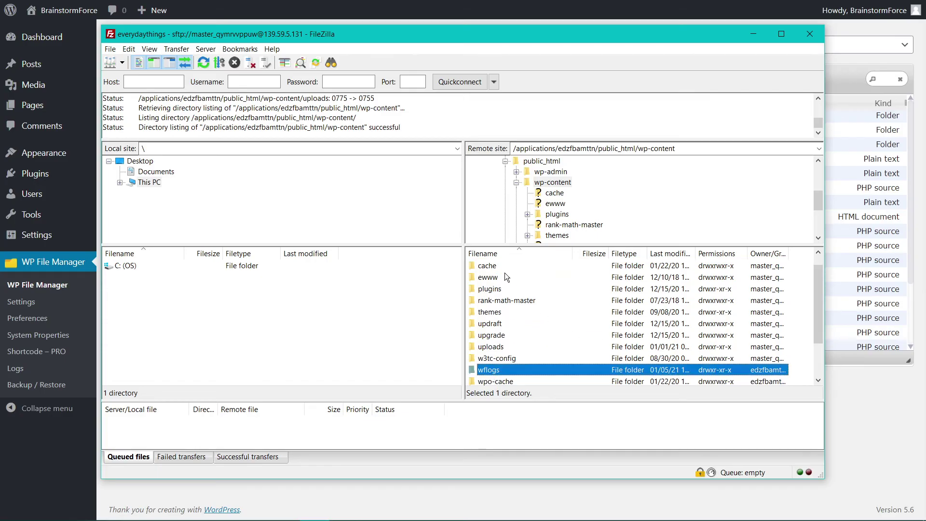
{"action": "scroll", "coordinate": [505, 285], "scroll_direction": "up", "scroll_amount": 1}
{"action": "double_click", "coordinate": [493, 268]}
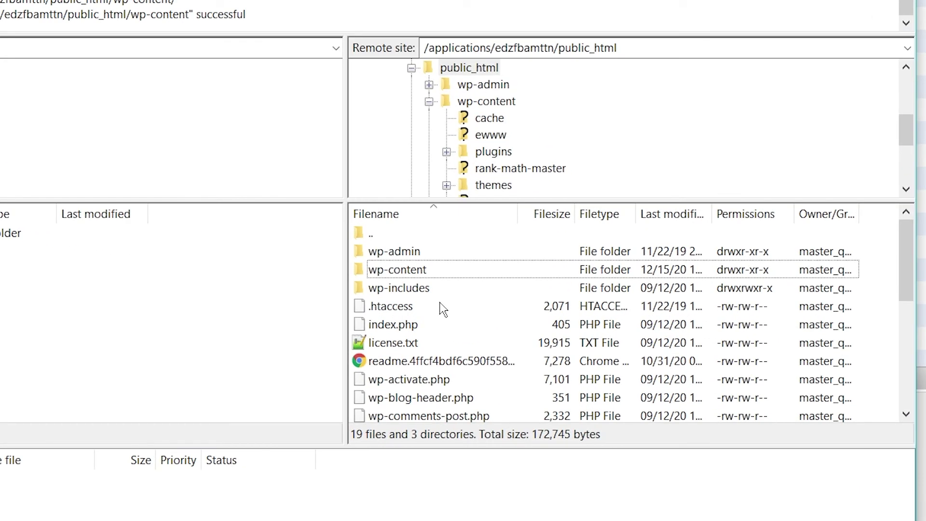
Step: Try to set permissions to 644 for all files in the remote public_html, excluding the folders, license.txt and the readme file
{"action": "left_click", "coordinate": [409, 308]}
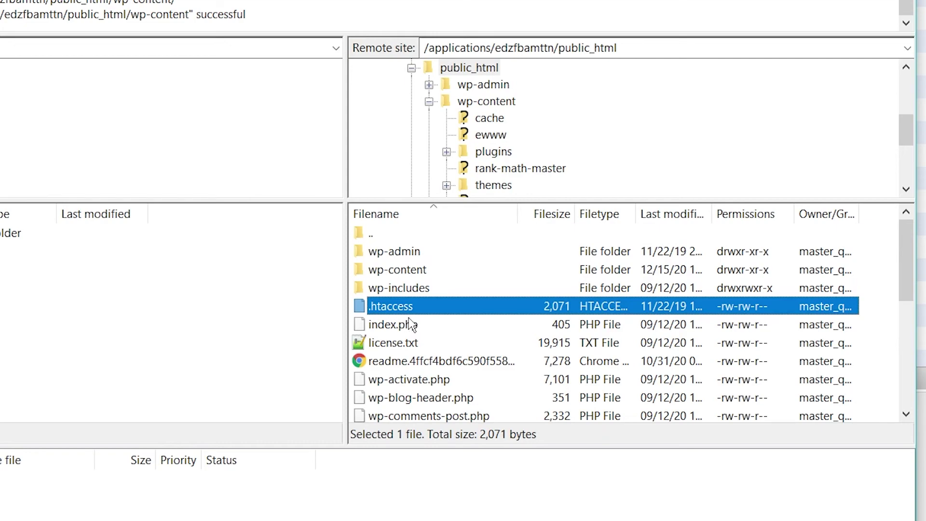
{"action": "key", "text": "ctrl+a"}
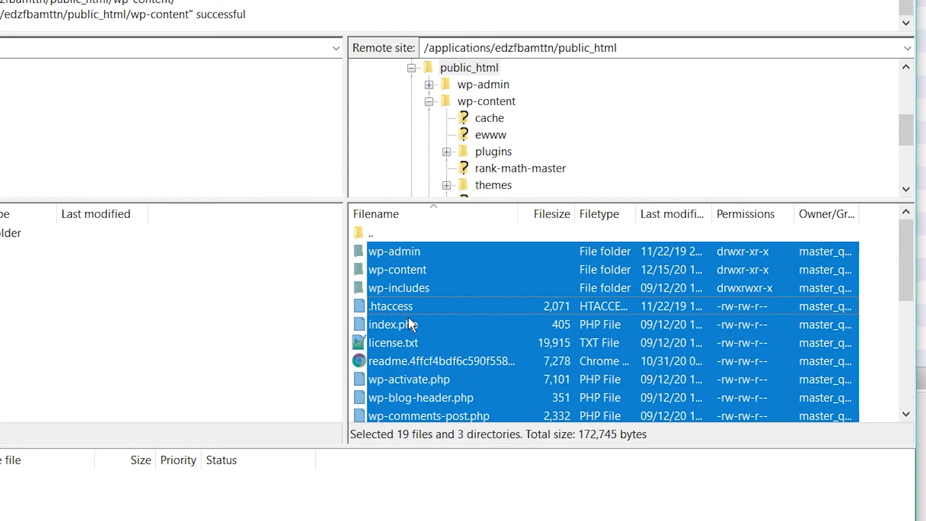
{"action": "left_click", "coordinate": [401, 253], "text": "ctrl"}
{"action": "left_click", "coordinate": [409, 270], "text": "ctrl"}
{"action": "left_click", "coordinate": [410, 288], "text": "ctrl"}
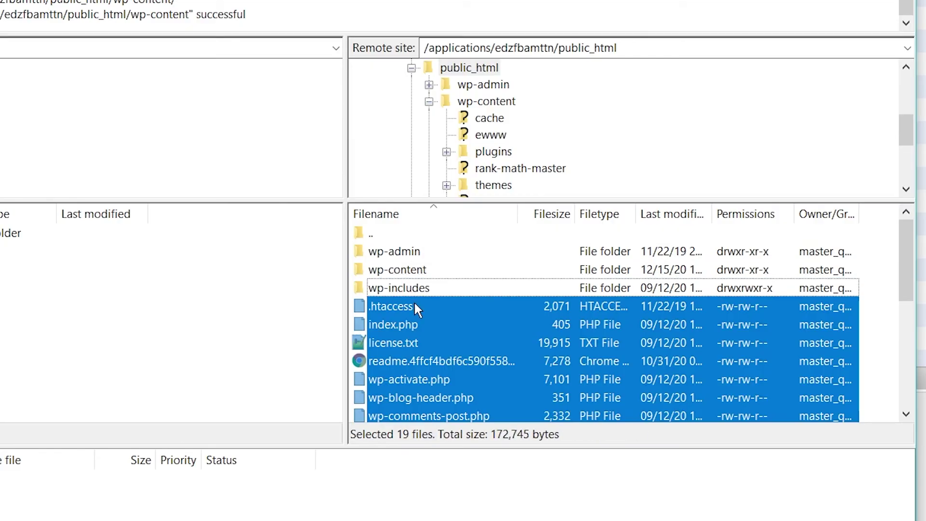
{"action": "left_click", "coordinate": [418, 343], "text": "ctrl"}
{"action": "left_click", "coordinate": [432, 362], "text": "ctrl"}
{"action": "scroll", "coordinate": [482, 355], "scroll_direction": "down", "scroll_amount": 4}
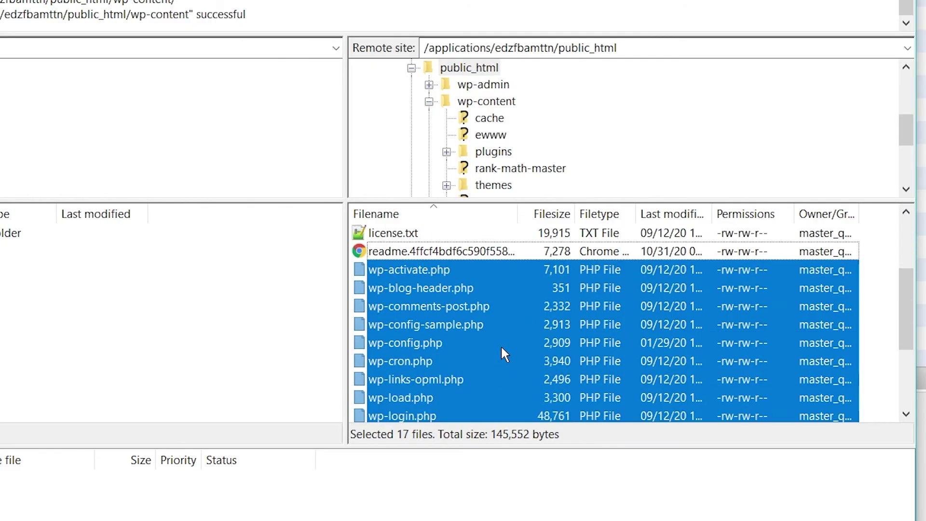
{"action": "scroll", "coordinate": [457, 370], "scroll_direction": "up", "scroll_amount": 4}
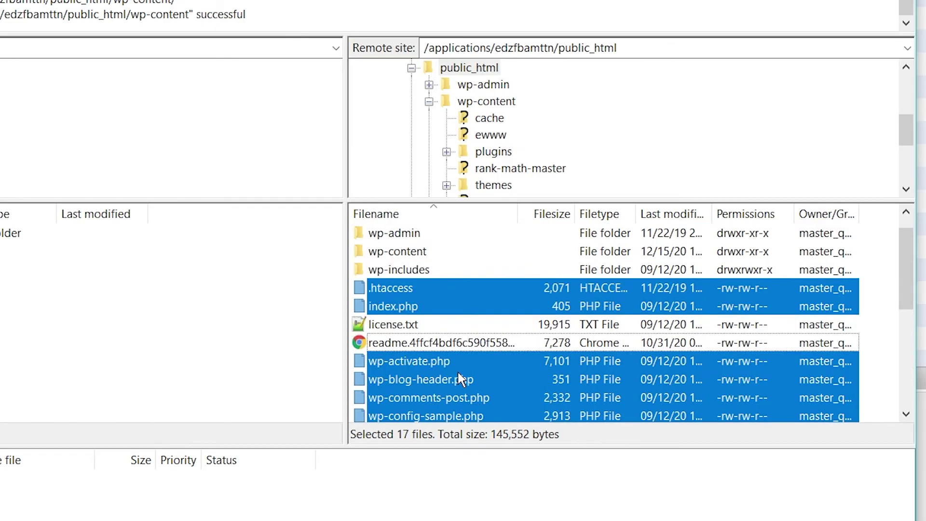
{"action": "right_click", "coordinate": [410, 308]}
{"action": "left_click", "coordinate": [463, 515]}
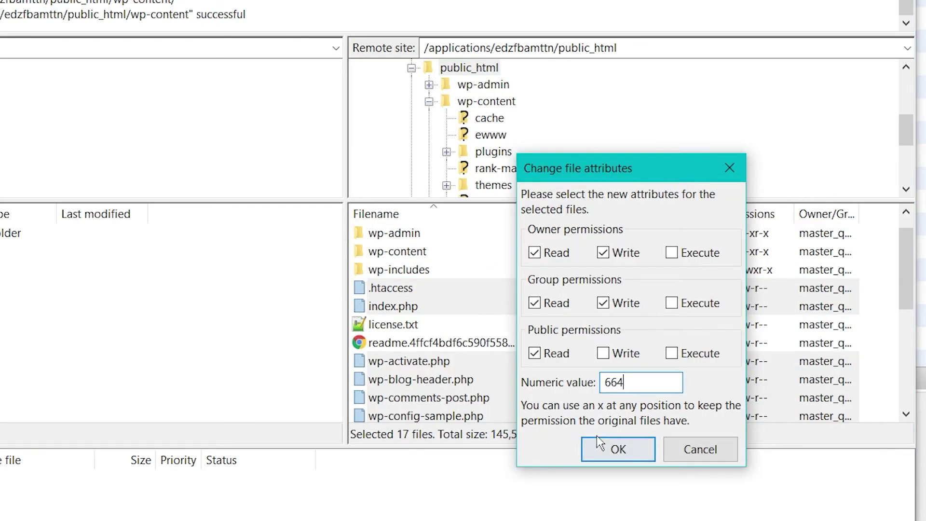
{"action": "left_click", "coordinate": [639, 382]}
{"action": "left_click_drag", "start_coordinate": [638, 382], "coordinate": [578, 384]}
{"action": "type", "text": "644"}
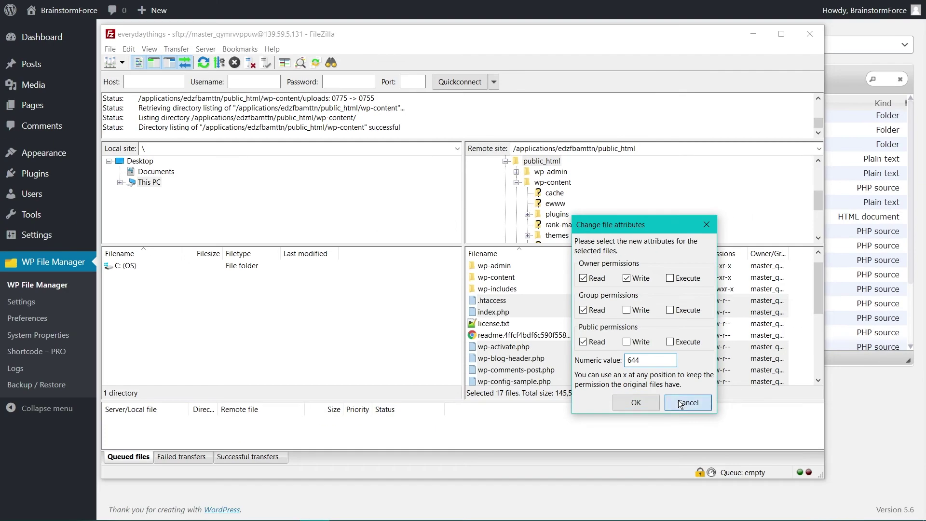
{"action": "left_click", "coordinate": [681, 404]}
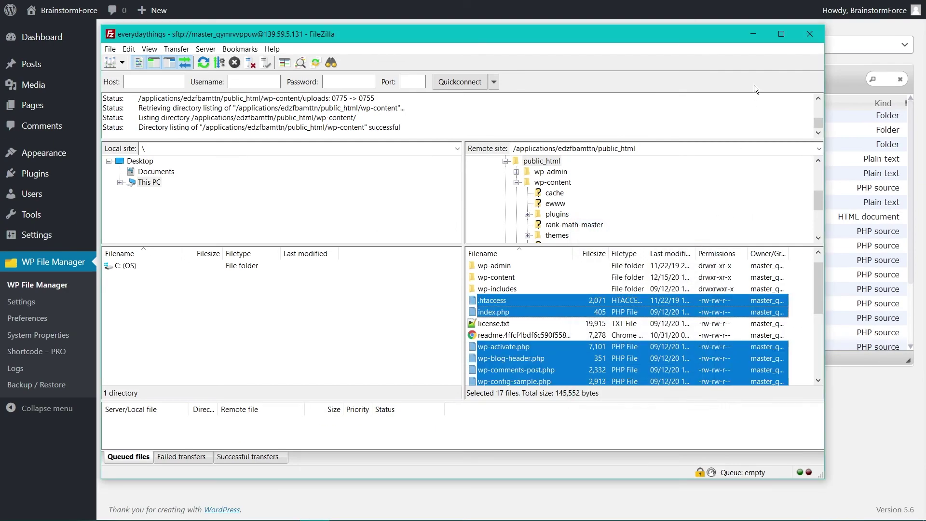
Step: Switch to WordPress.org to get WordPress, and extract wordpress-5.6.zip with 7-Zip directly into Downloads > 500 Error
{"action": "left_click", "coordinate": [752, 35]}
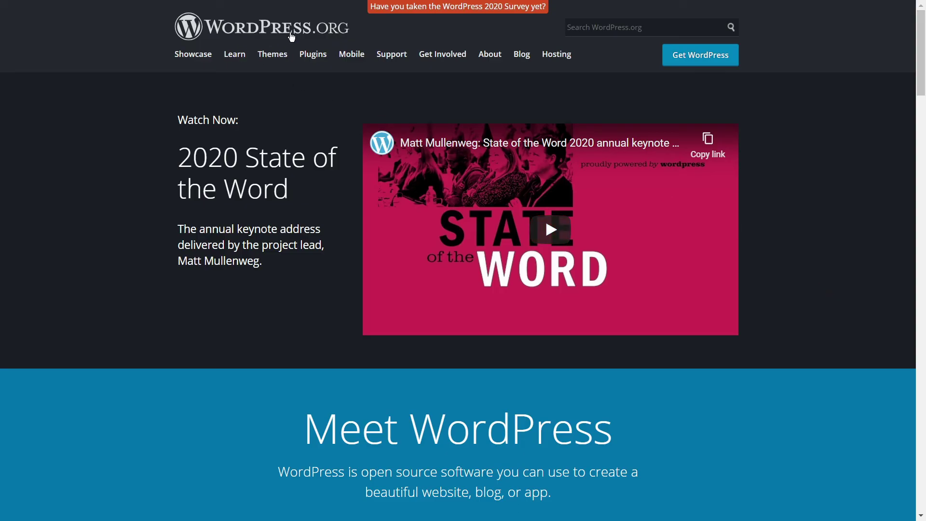
{"action": "left_click", "coordinate": [703, 56]}
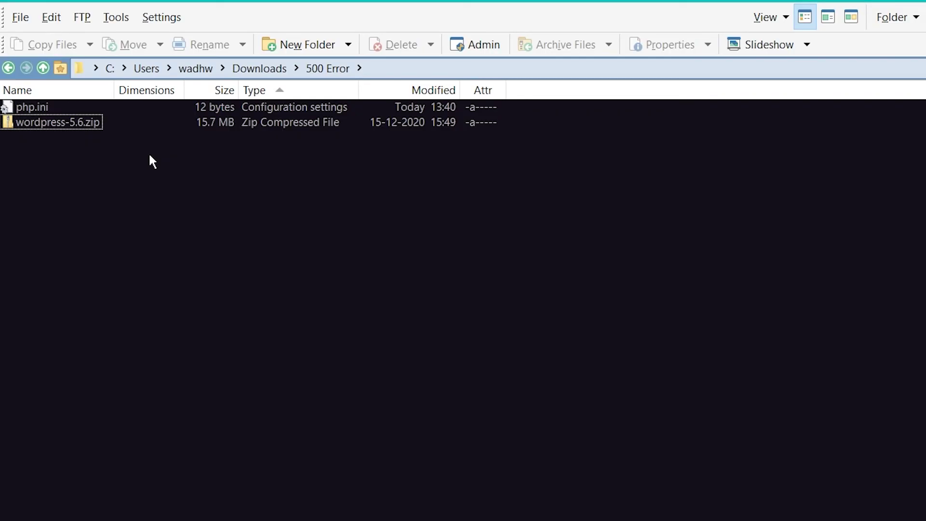
{"action": "right_click", "coordinate": [42, 124]}
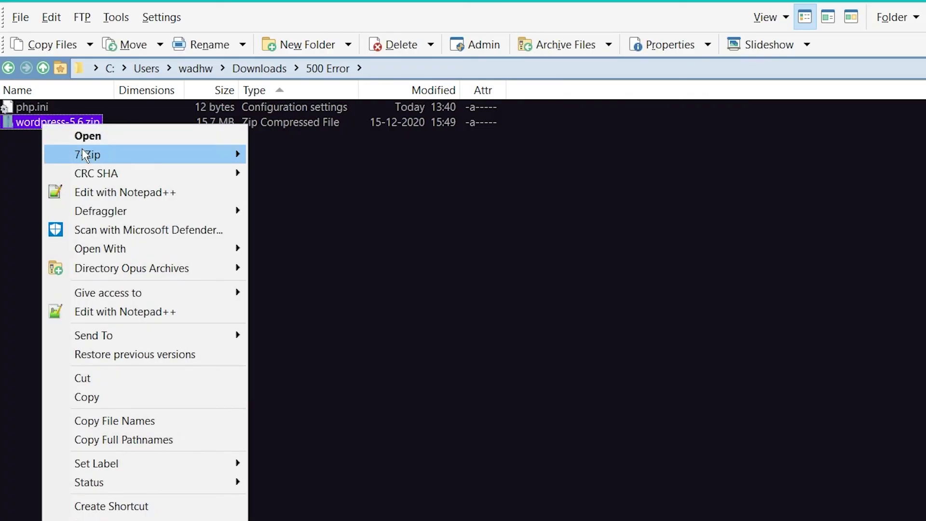
{"action": "mouse_move", "coordinate": [89, 154]}
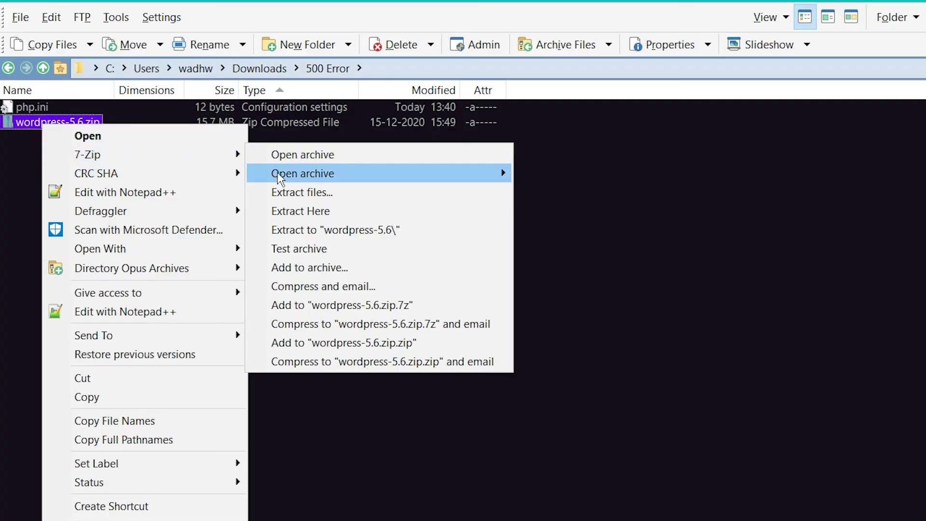
{"action": "left_click", "coordinate": [331, 211]}
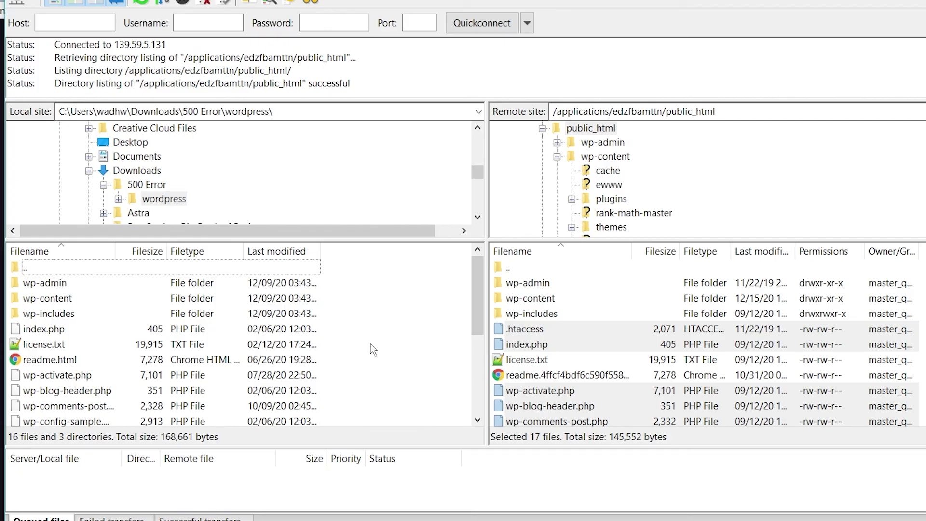
Step: Switch to FileZilla and select the extracted wp-admin and wp-includes folders for upload to the remote public_html folder
{"action": "left_click", "coordinate": [65, 283]}
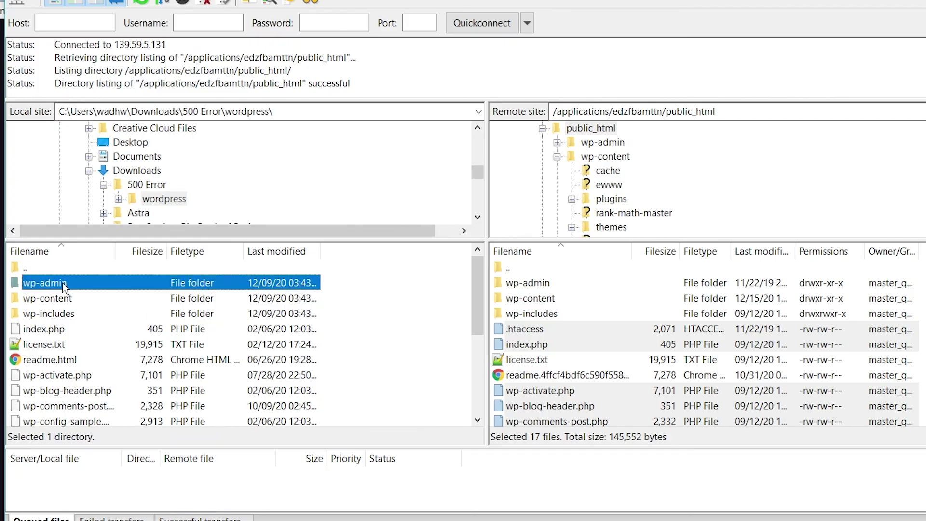
{"action": "left_click", "coordinate": [53, 317], "text": "ctrl"}
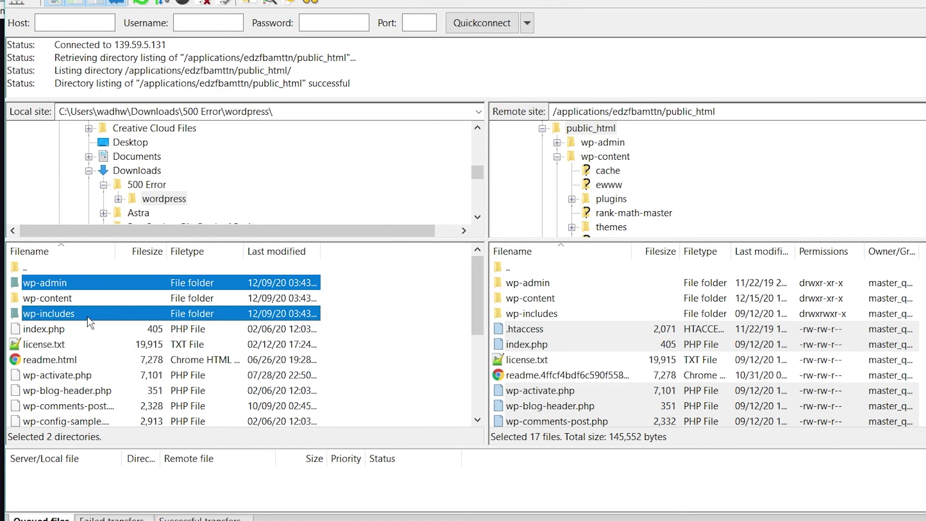
{"action": "left_click_drag", "start_coordinate": [89, 287], "coordinate": [212, 284]}
{"action": "right_click", "coordinate": [230, 288]}
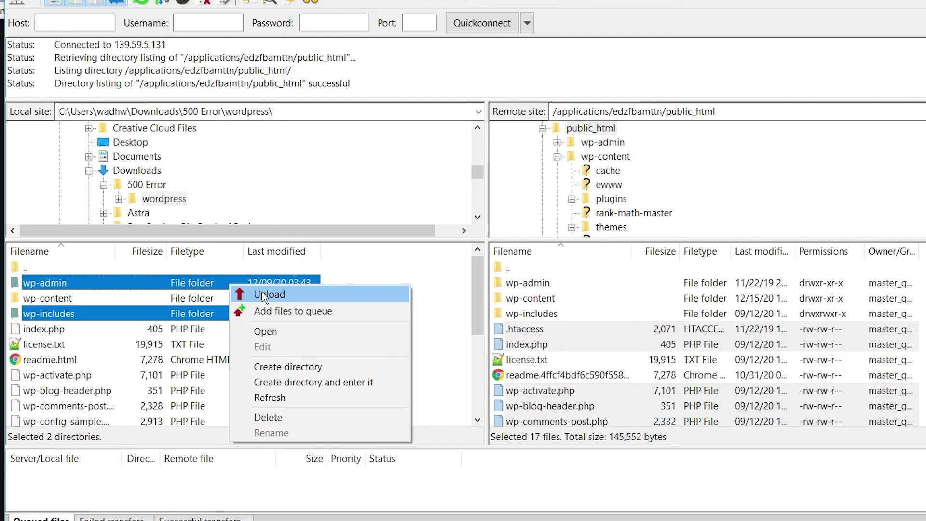
{"action": "left_click", "coordinate": [434, 294]}
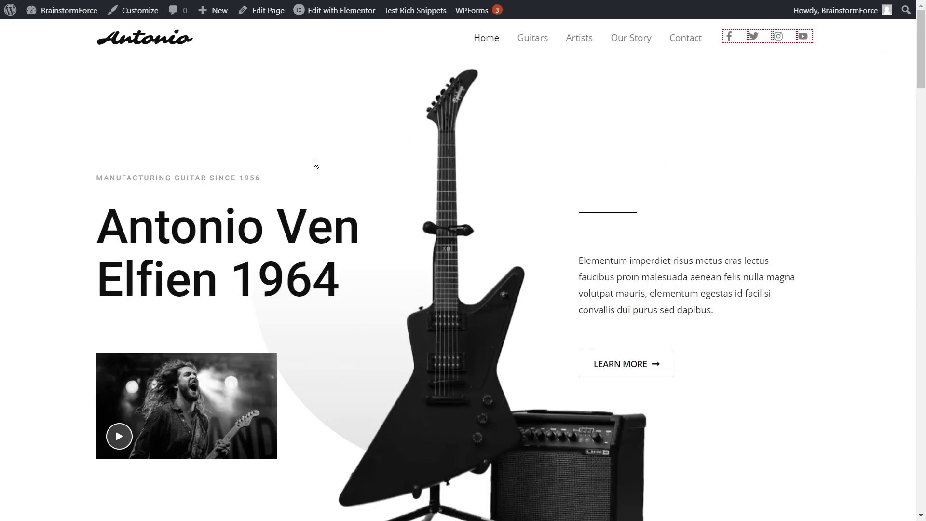
Step: Switch to the site in the browser and look through the home page's content
{"action": "scroll", "coordinate": [315, 161], "scroll_direction": "down", "scroll_amount": 15}
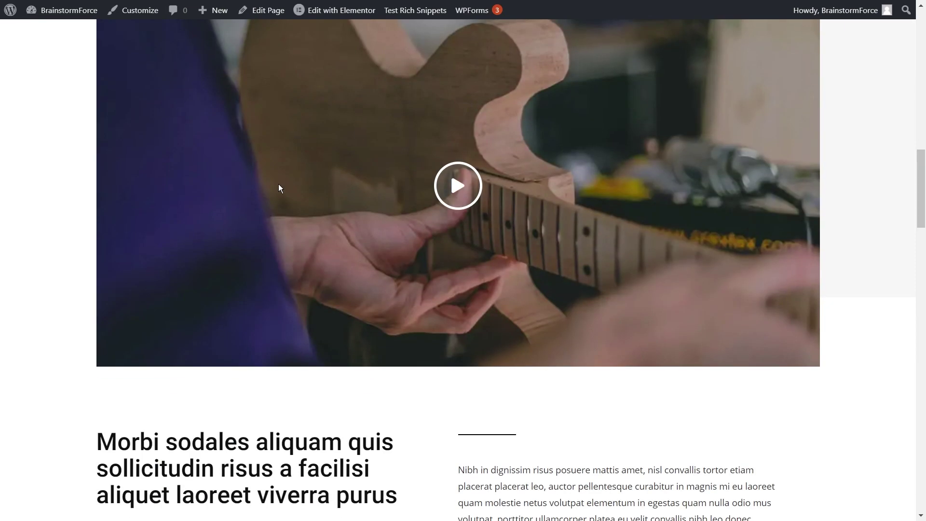
{"action": "scroll", "coordinate": [278, 184], "scroll_direction": "up", "scroll_amount": 15}
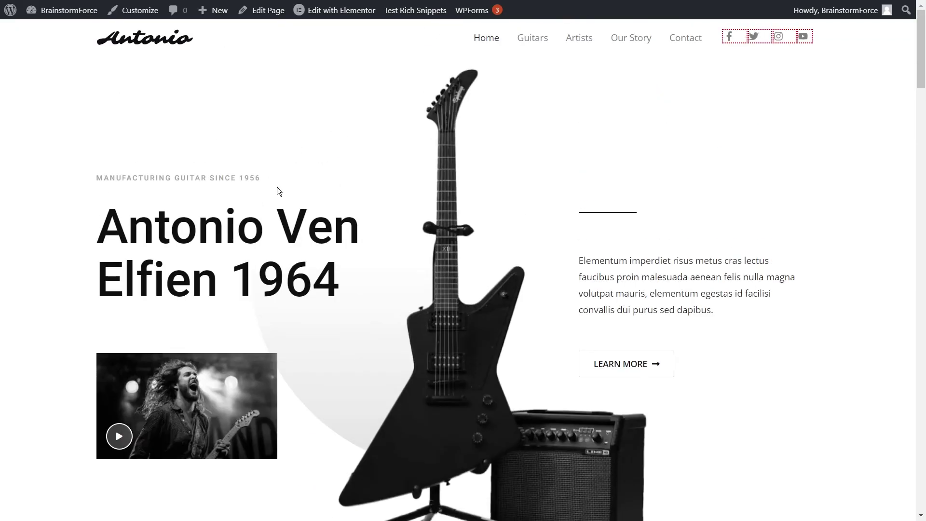